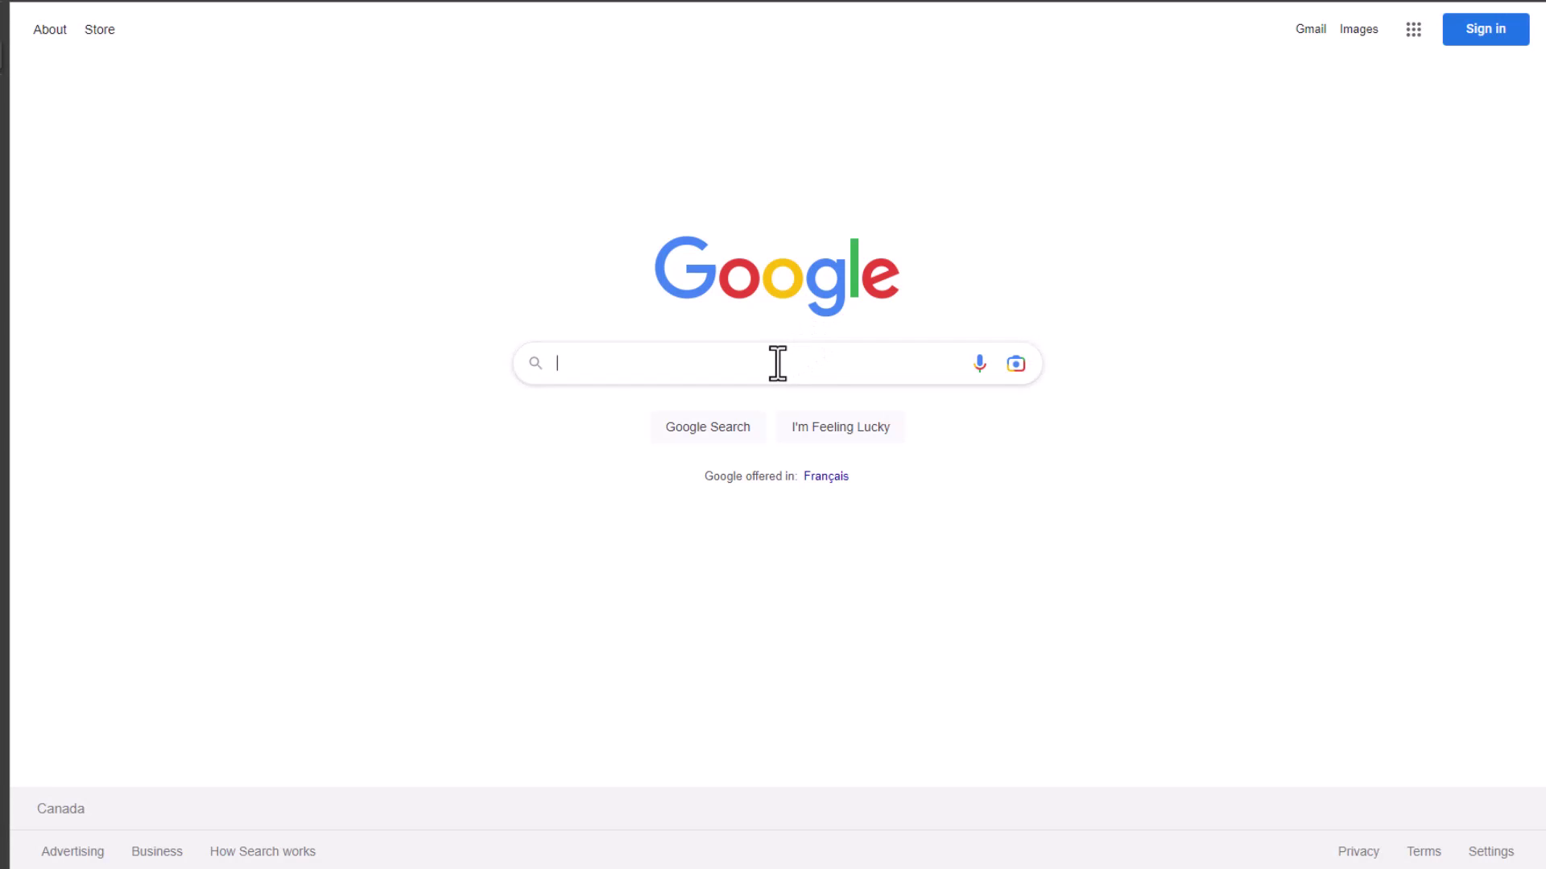
Search Google for 'windows 11 iso download'
{"action": "left_click", "coordinate": [777, 363]}
{"action": "type", "text": "windows 11 iso download"}
{"action": "key", "text": "Return"}
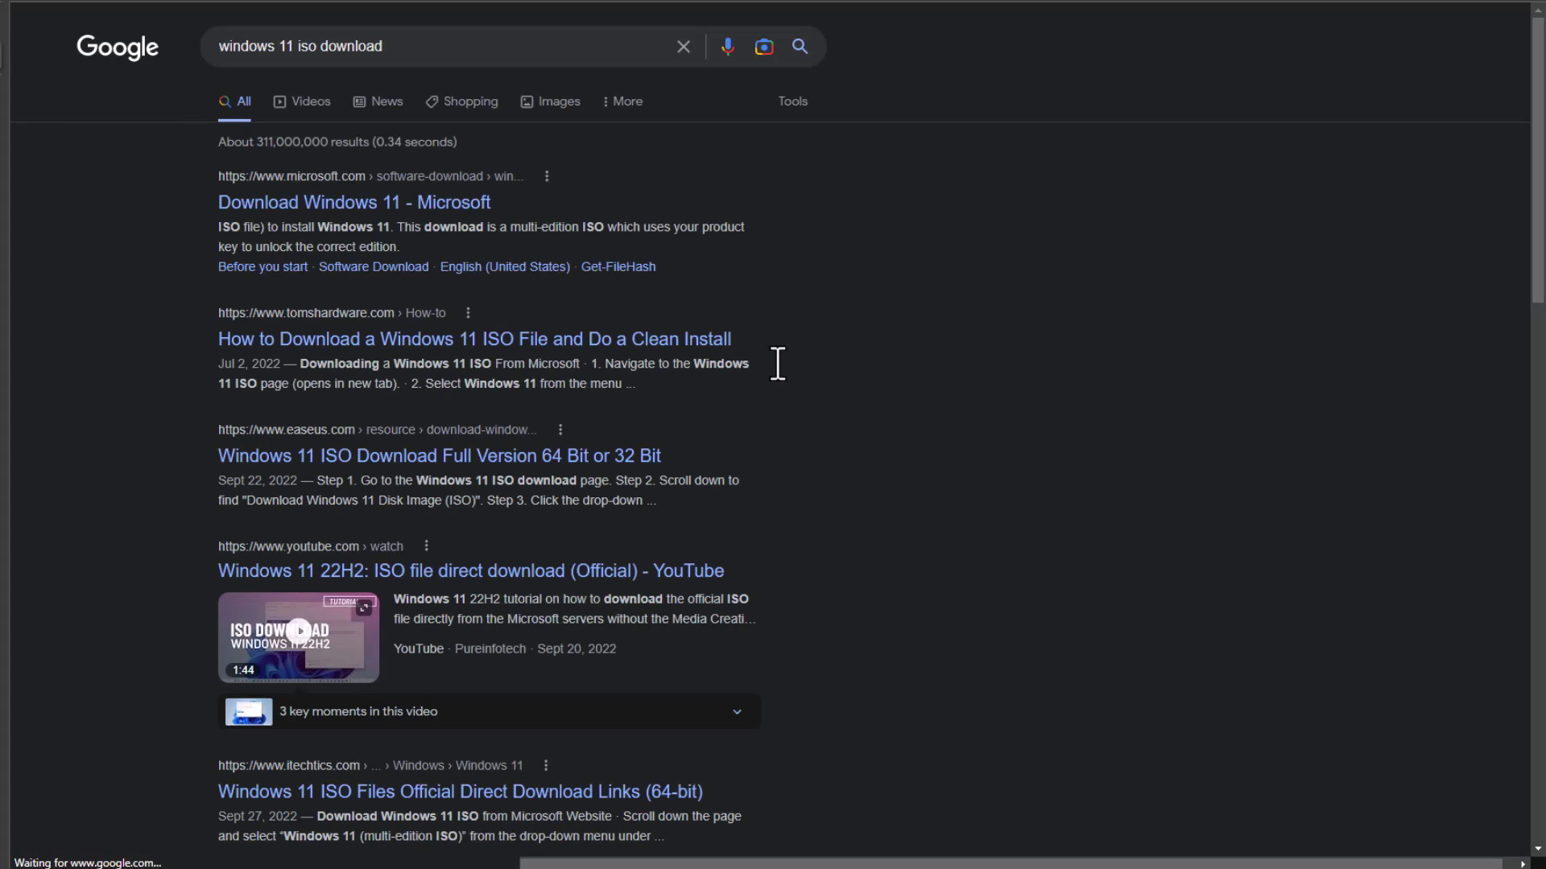
On Microsoft's Download Windows 11 page, choose Windows 11 (multi-edition ISO) and request the download
{"action": "left_click", "coordinate": [290, 221]}
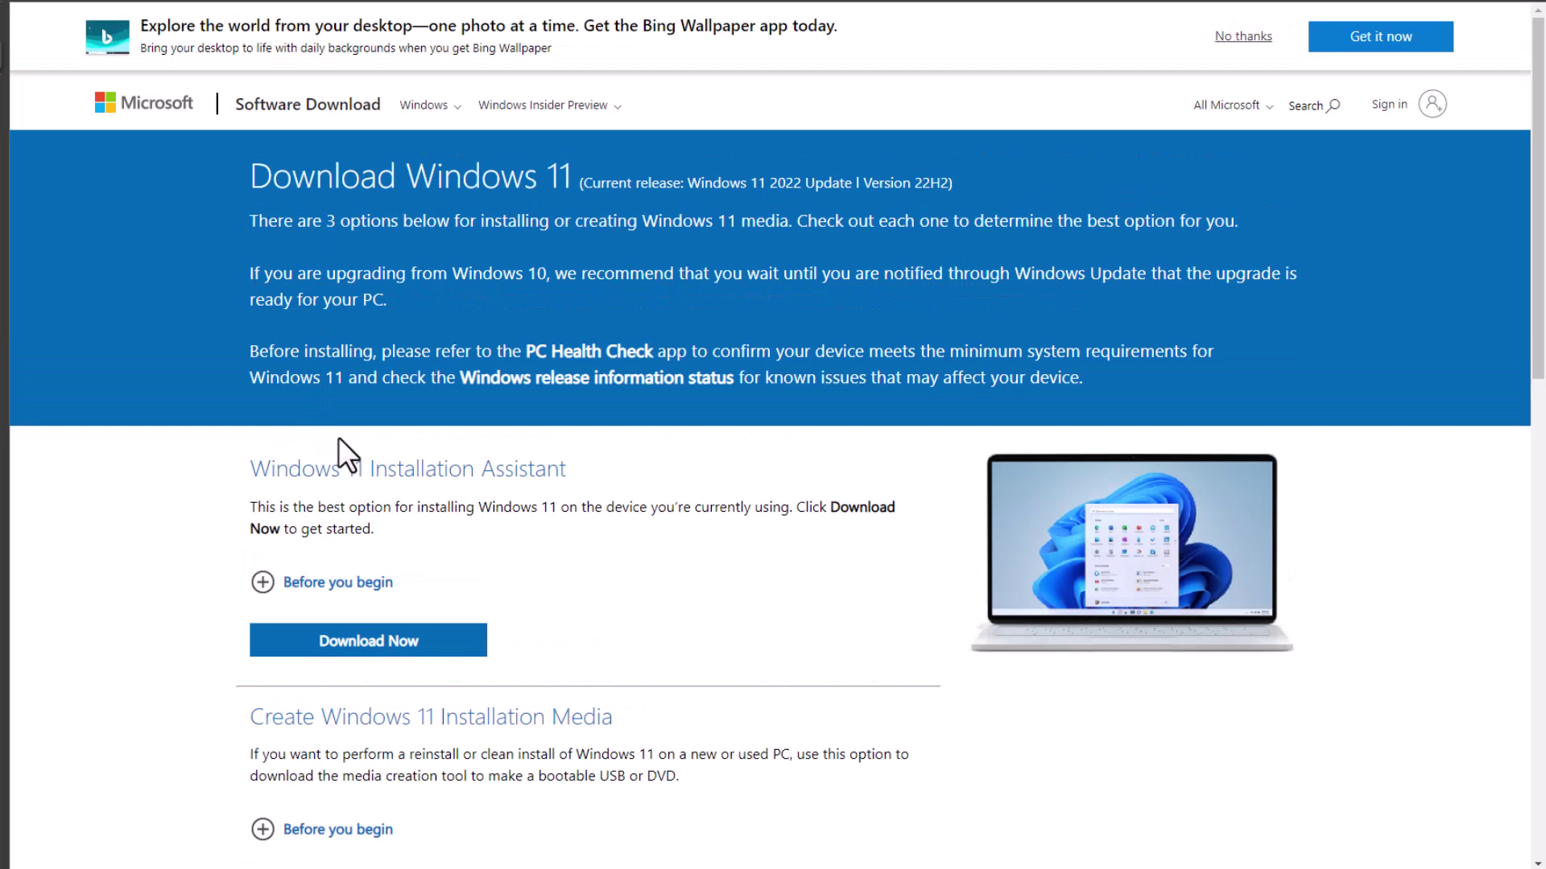
{"action": "scroll", "coordinate": [483, 462], "scroll_direction": "down", "scroll_amount": 3}
{"action": "scroll", "coordinate": [561, 463], "scroll_direction": "down", "scroll_amount": 2}
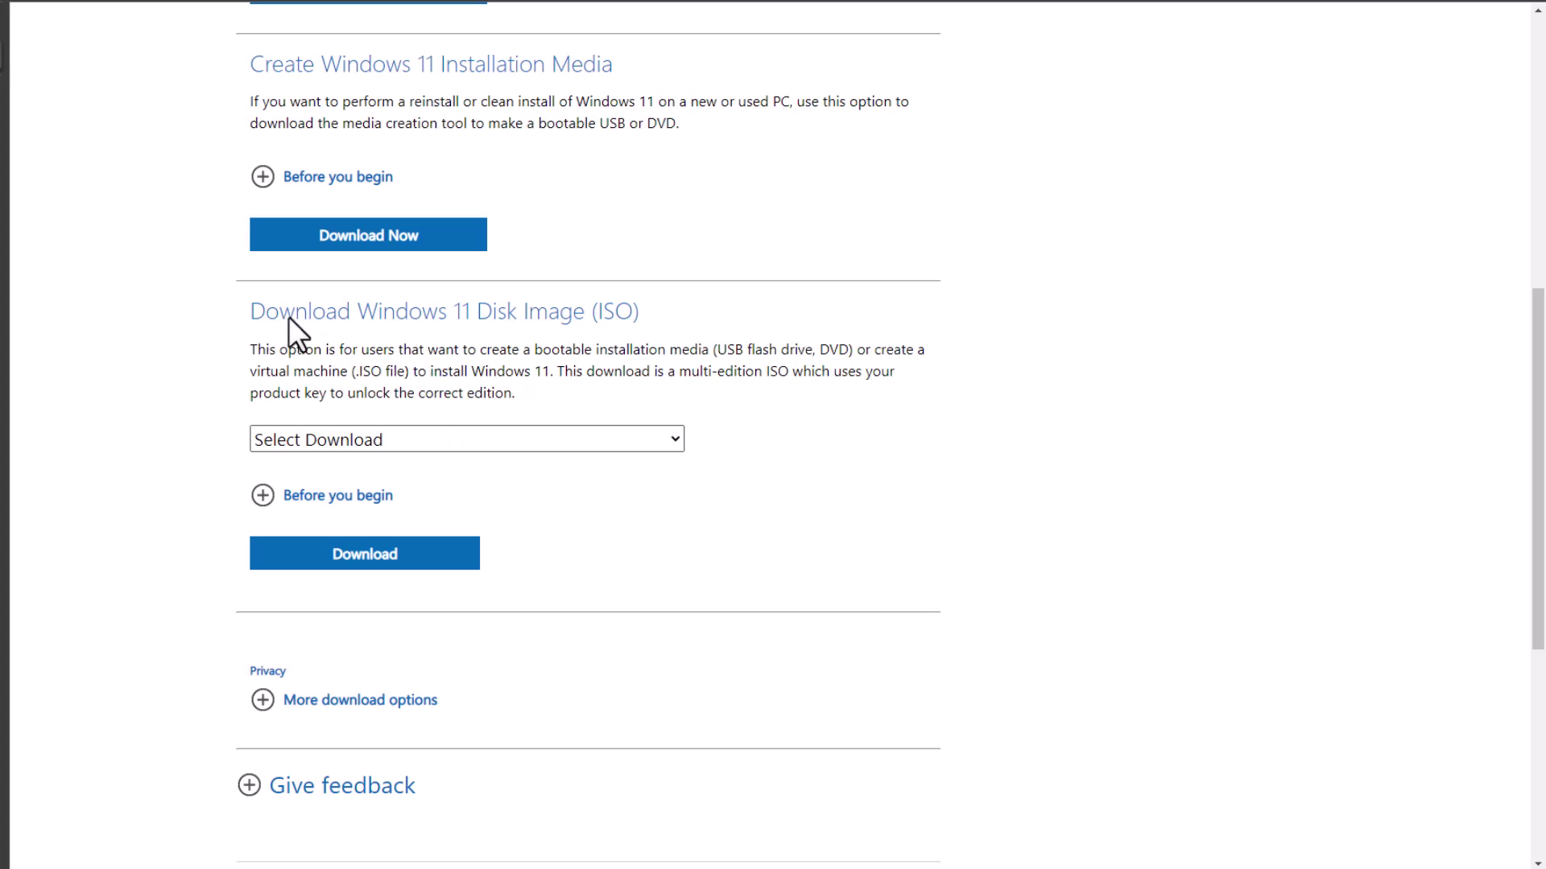
{"action": "left_click", "coordinate": [432, 444]}
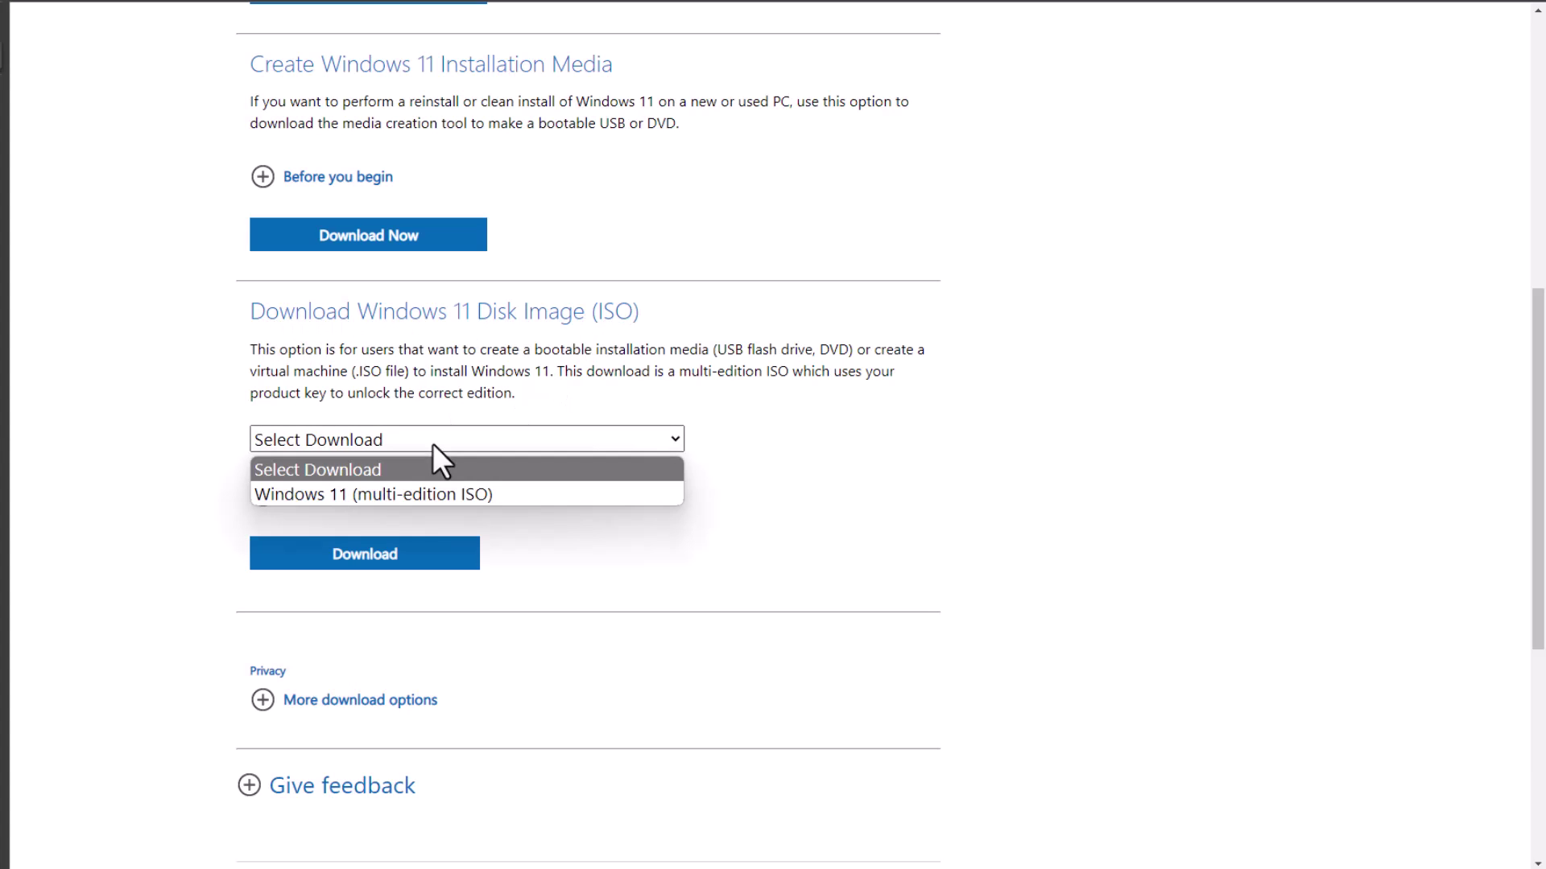
{"action": "left_click", "coordinate": [331, 498]}
{"action": "scroll", "coordinate": [345, 459], "scroll_direction": "down", "scroll_amount": 1}
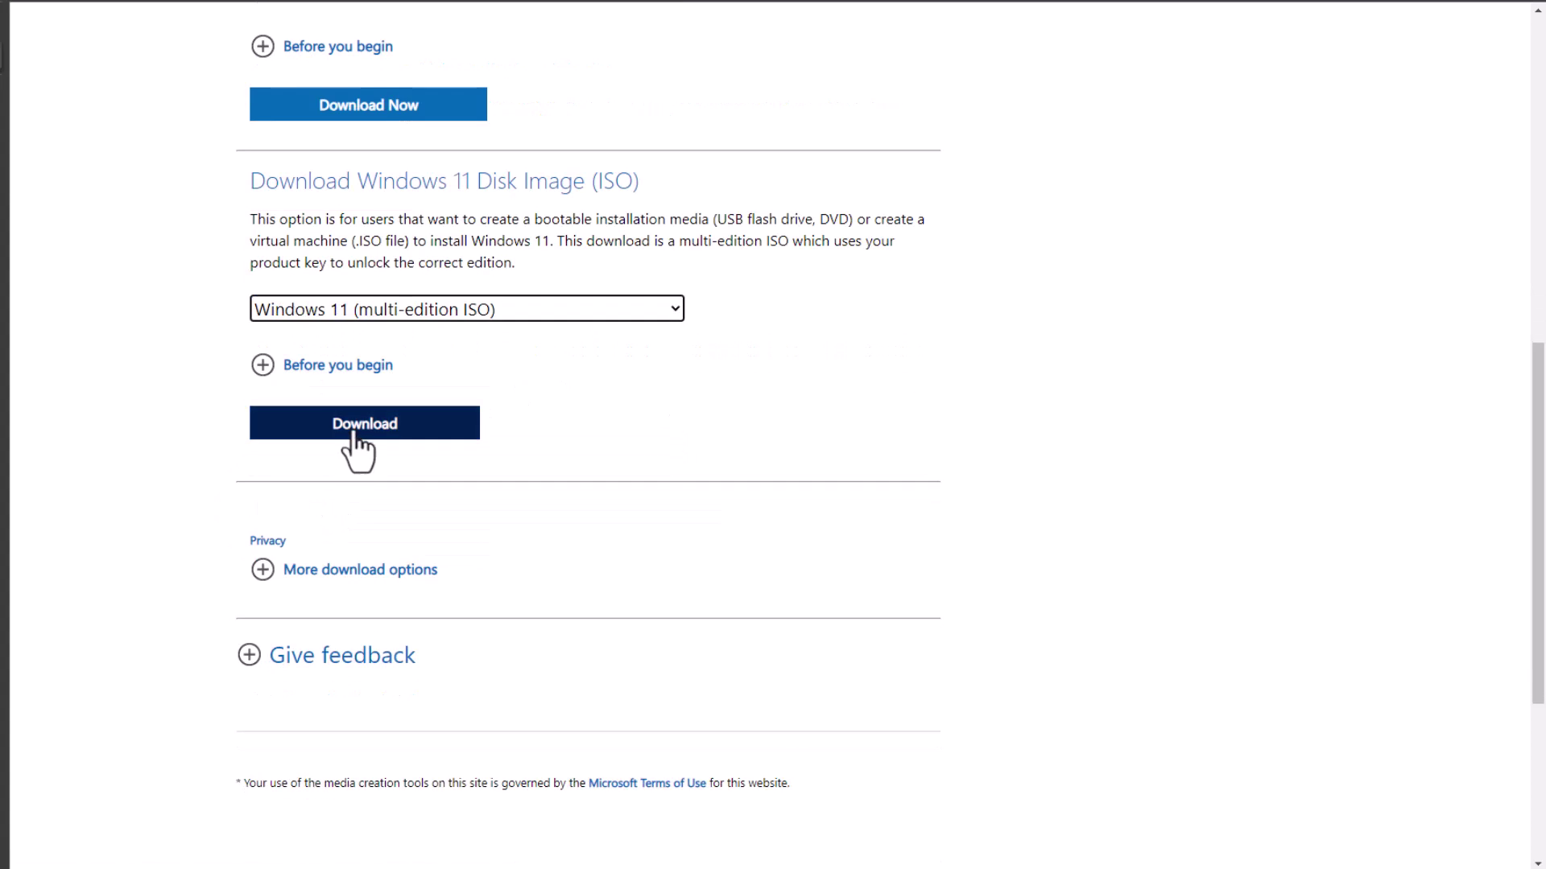
{"action": "left_click", "coordinate": [354, 428]}
Confirm English (United States) as the product language and start the 64-bit ISO download
{"action": "left_click", "coordinate": [438, 309]}
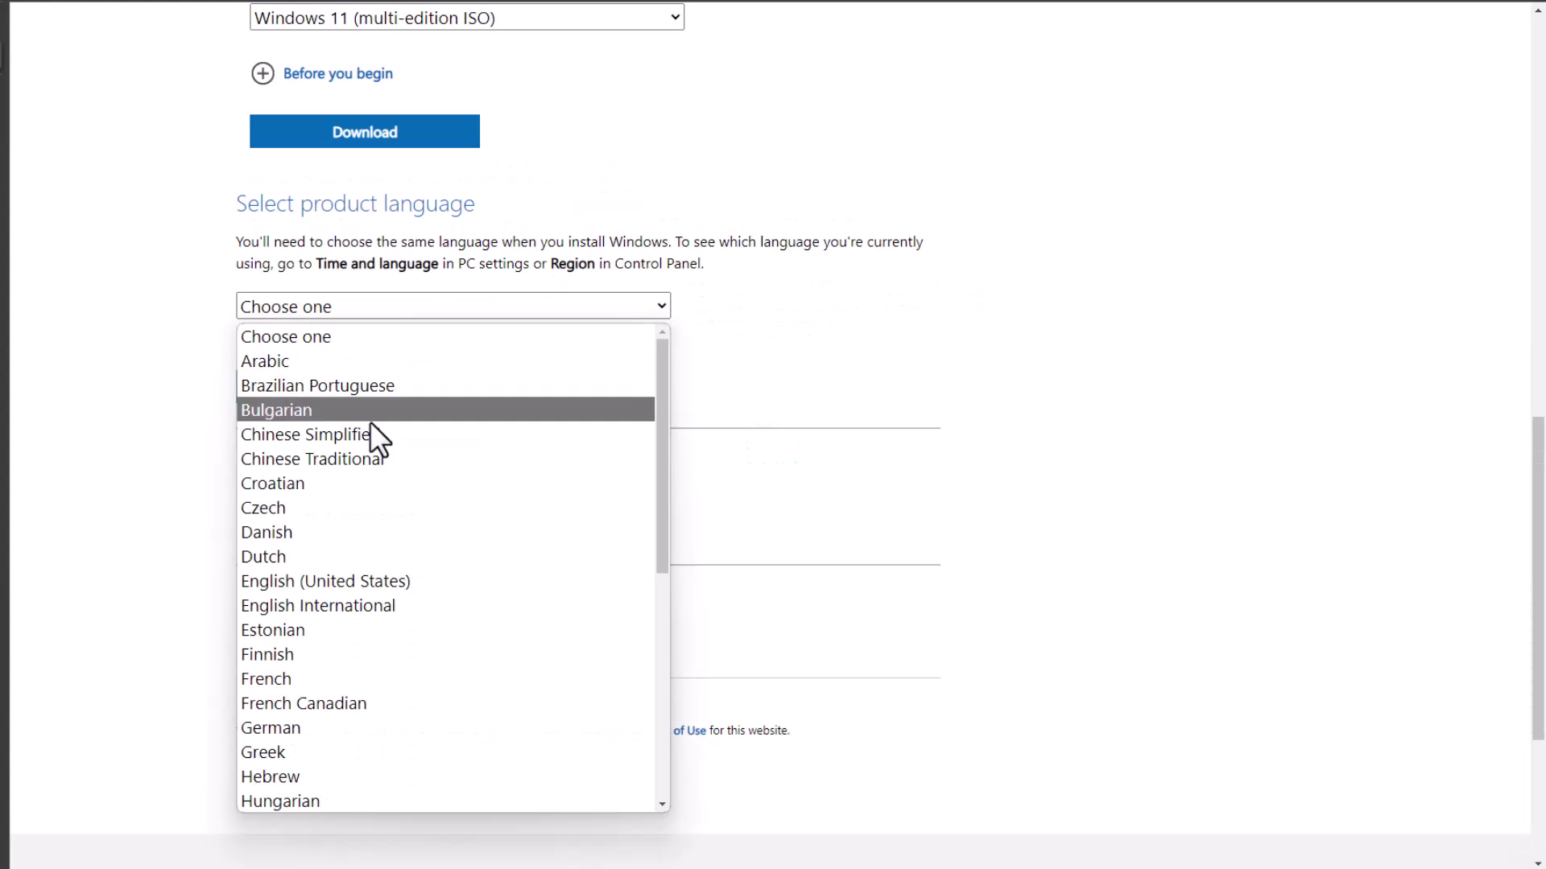
{"action": "left_click", "coordinate": [307, 577]}
{"action": "left_click", "coordinate": [372, 393]}
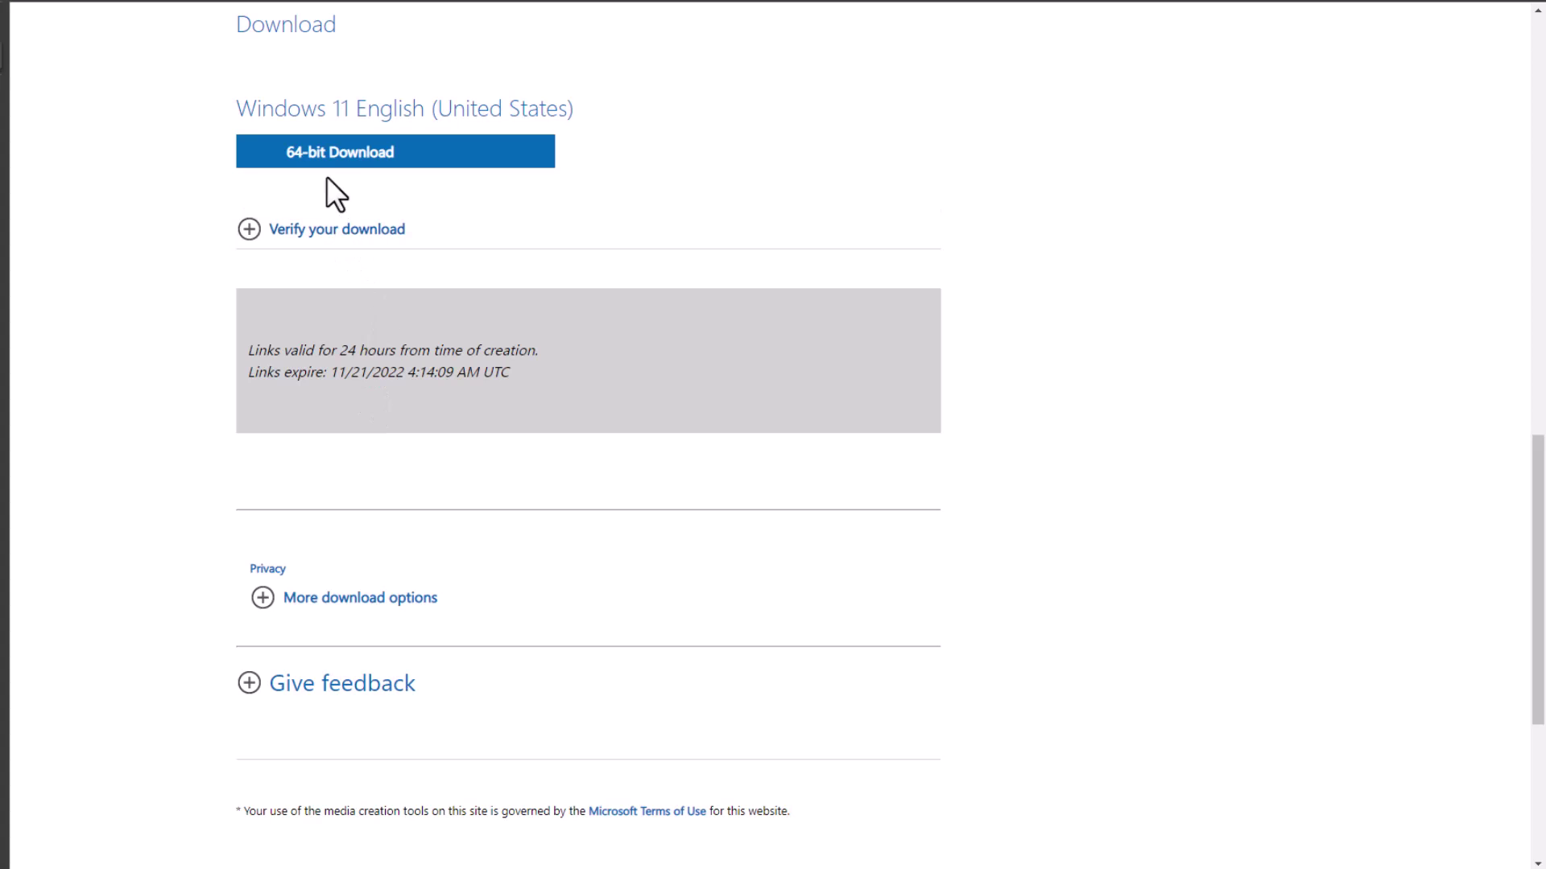
{"action": "left_click", "coordinate": [331, 164]}
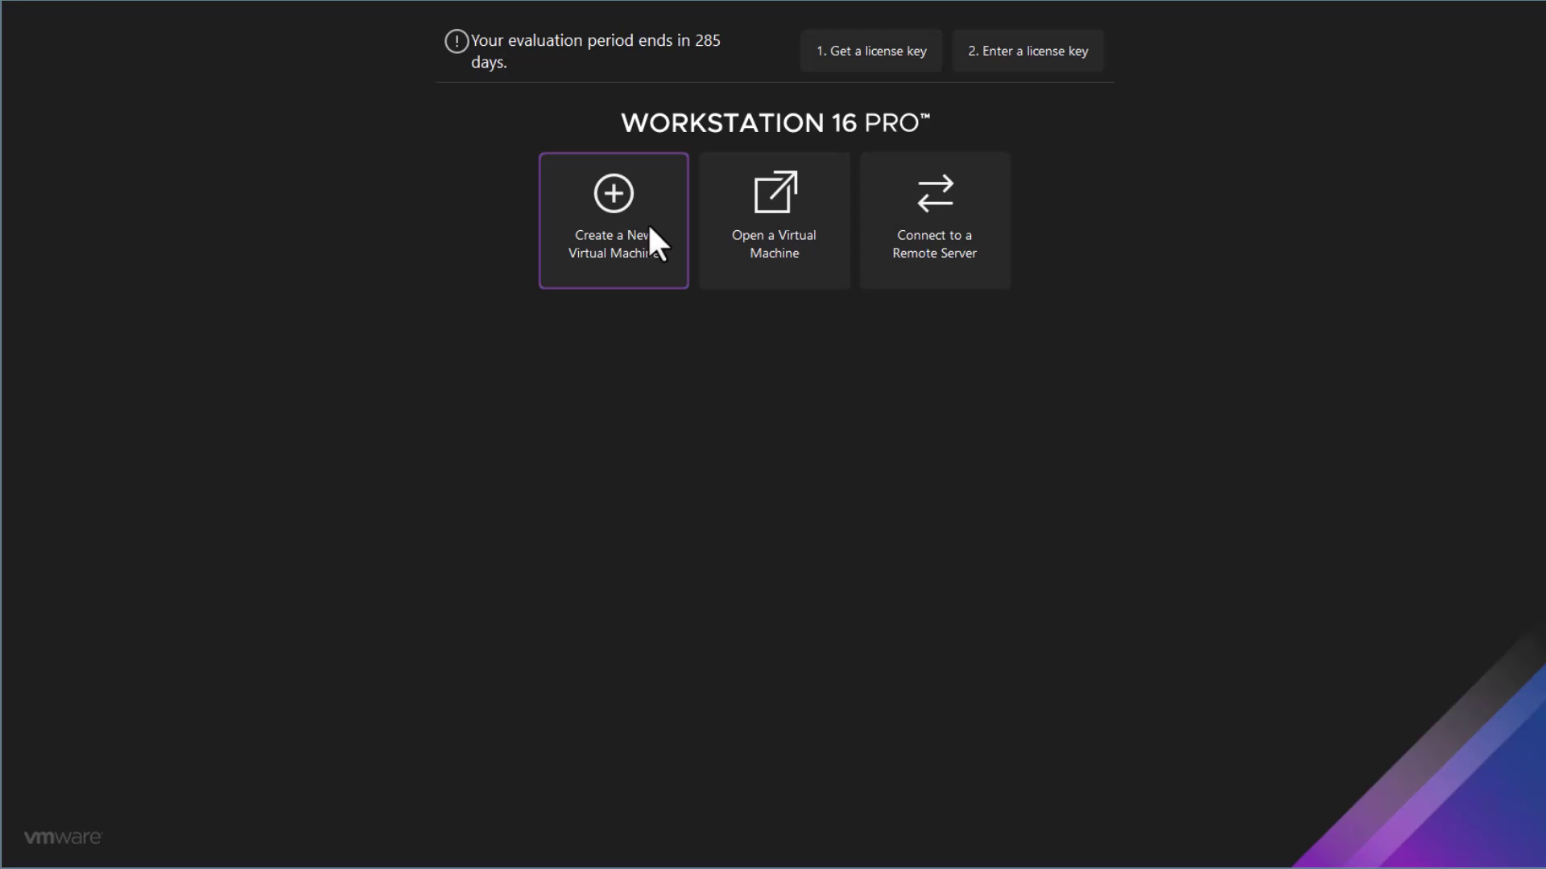
Start a new custom (advanced) virtual machine and reach the hardware compatibility step
{"action": "left_click", "coordinate": [649, 227]}
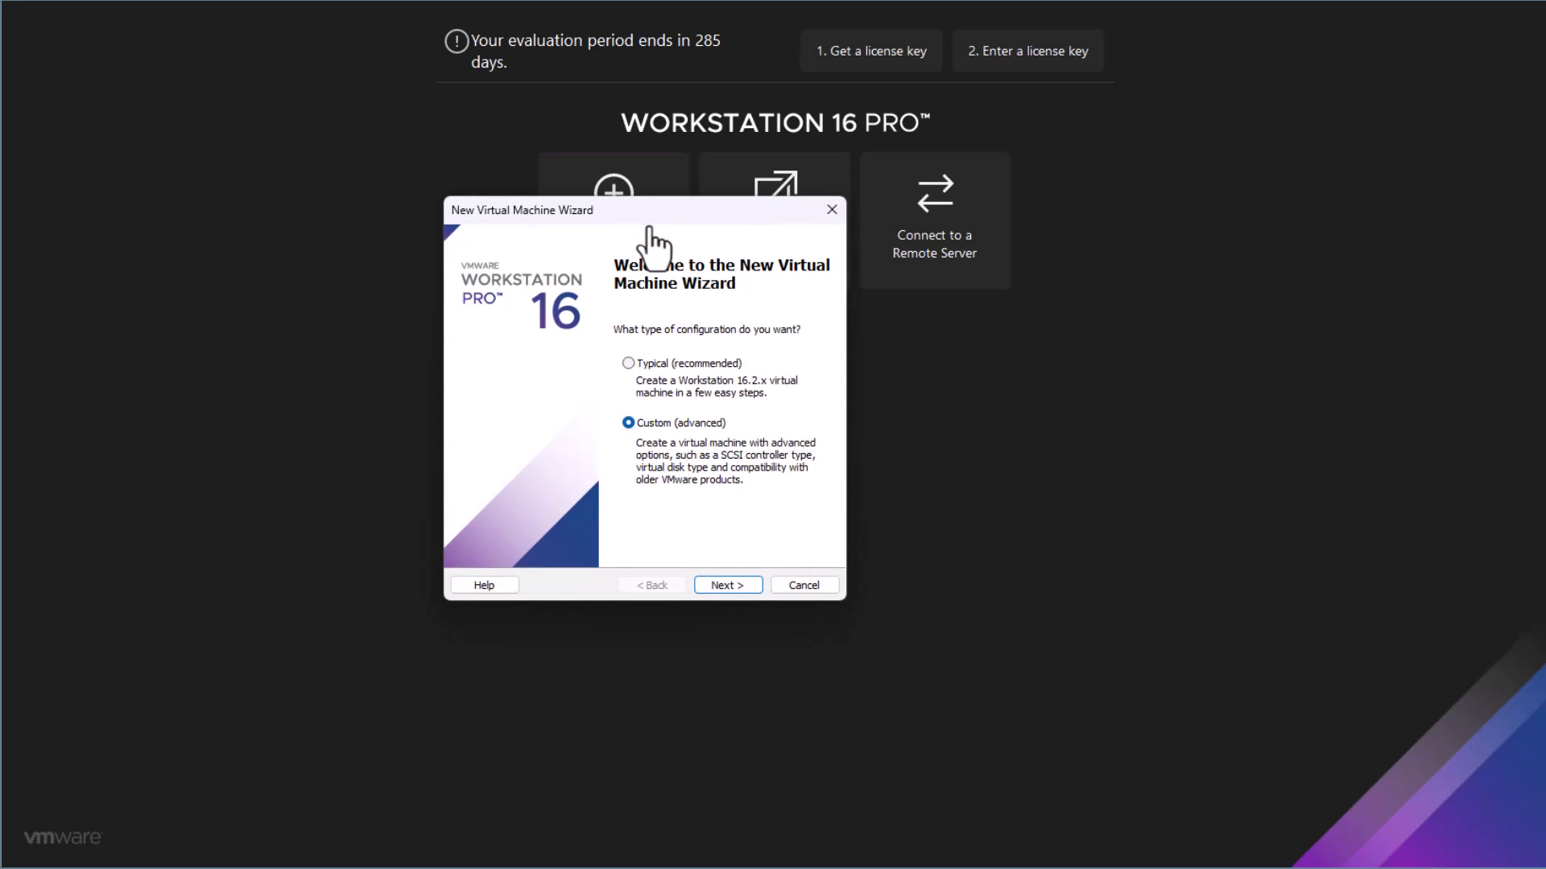
{"action": "left_click", "coordinate": [726, 584]}
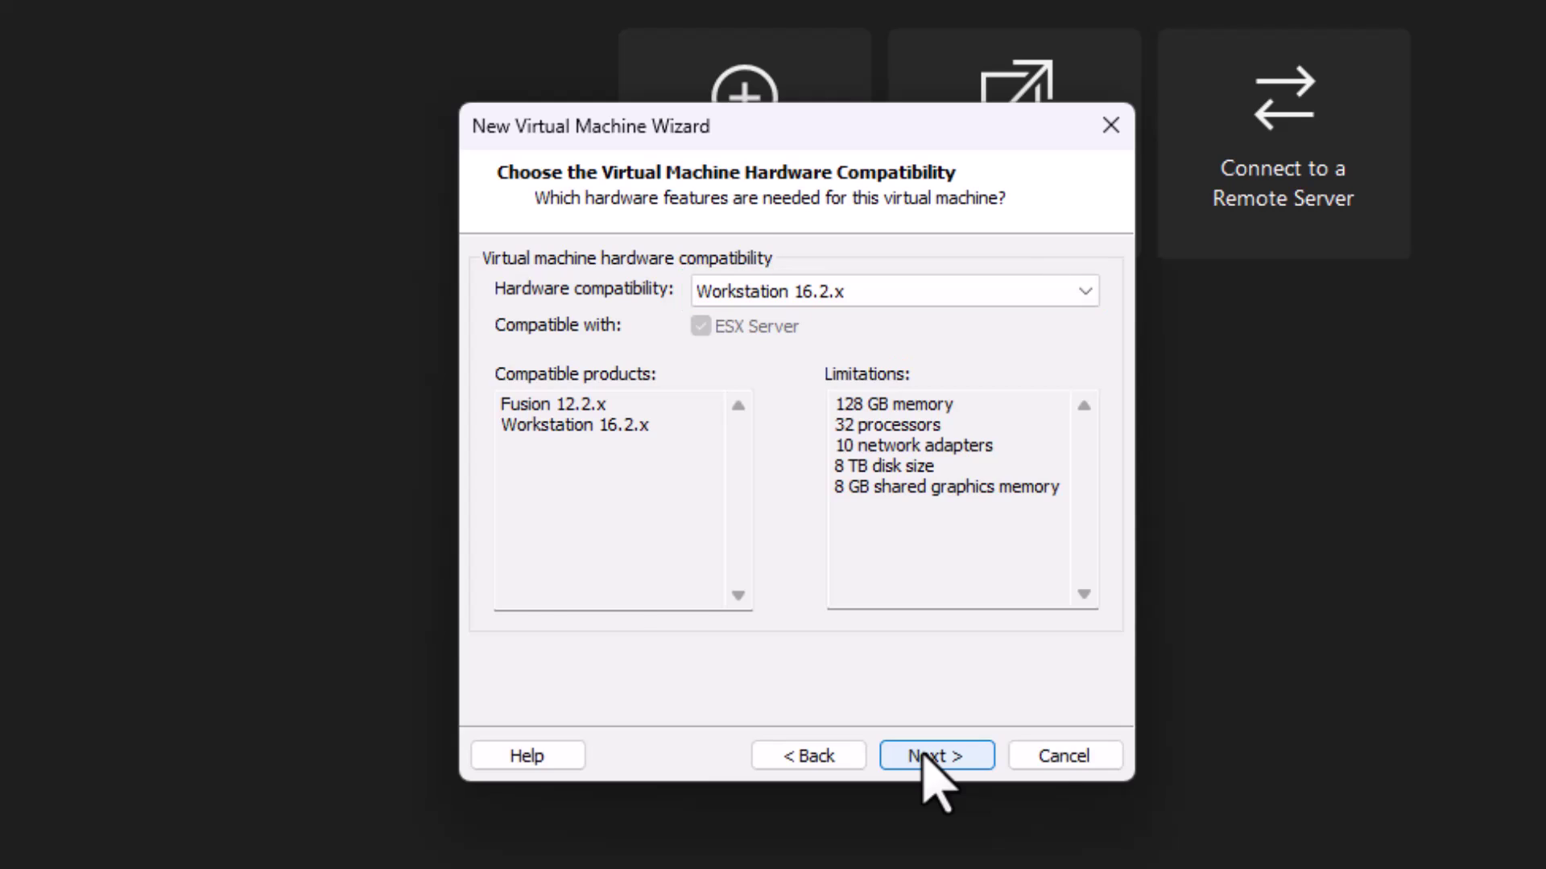
Keep Workstation 16.2.x compatibility, install the OS later, and target Windows 10 and later x64
{"action": "left_click", "coordinate": [936, 760]}
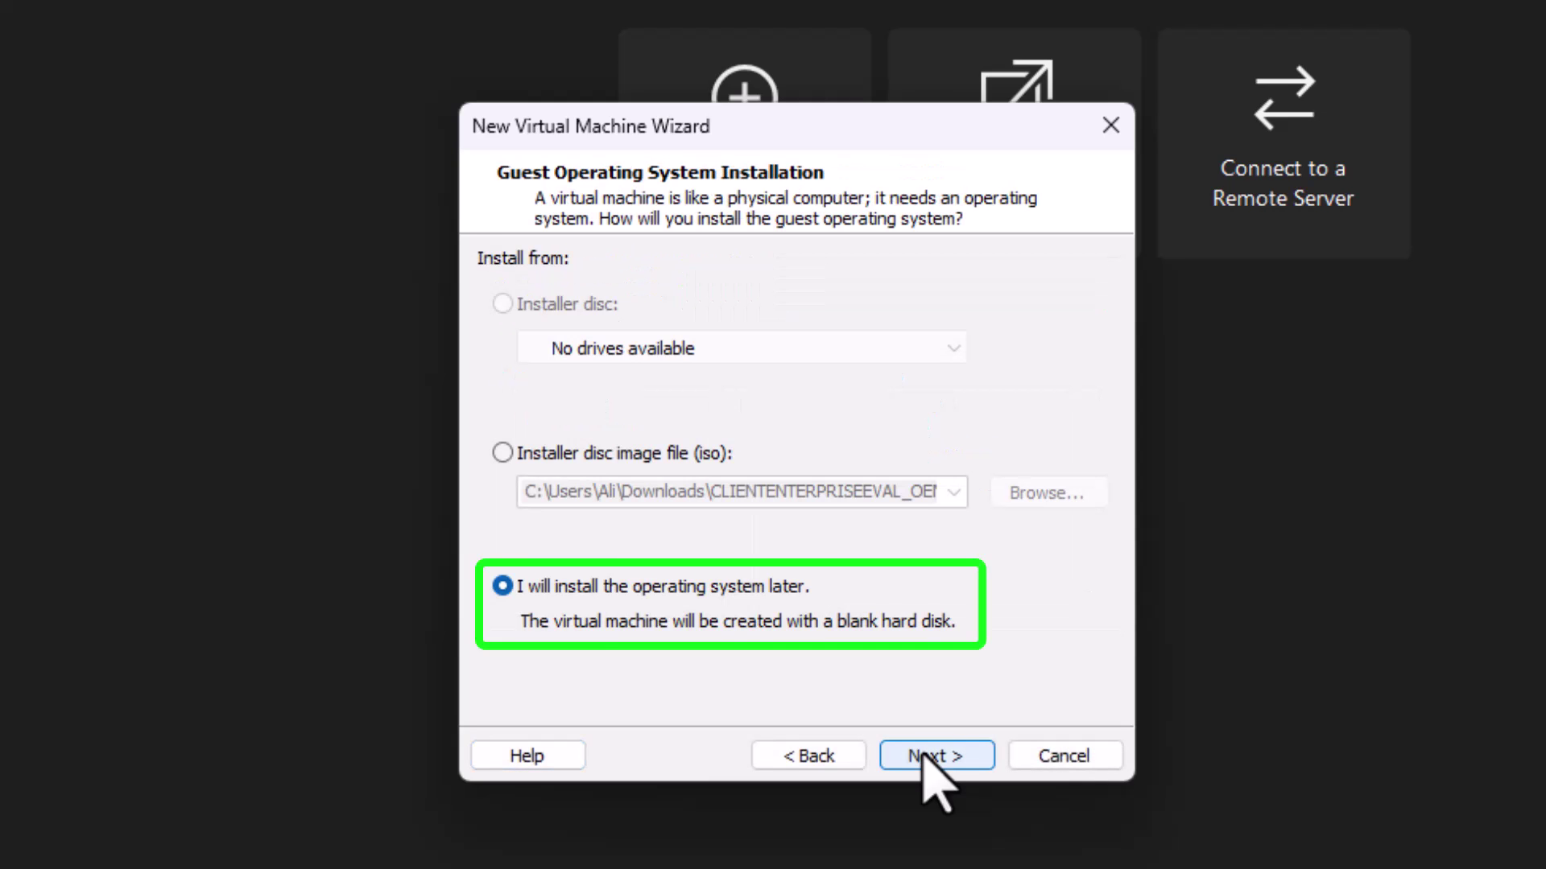
{"action": "left_click", "coordinate": [936, 759]}
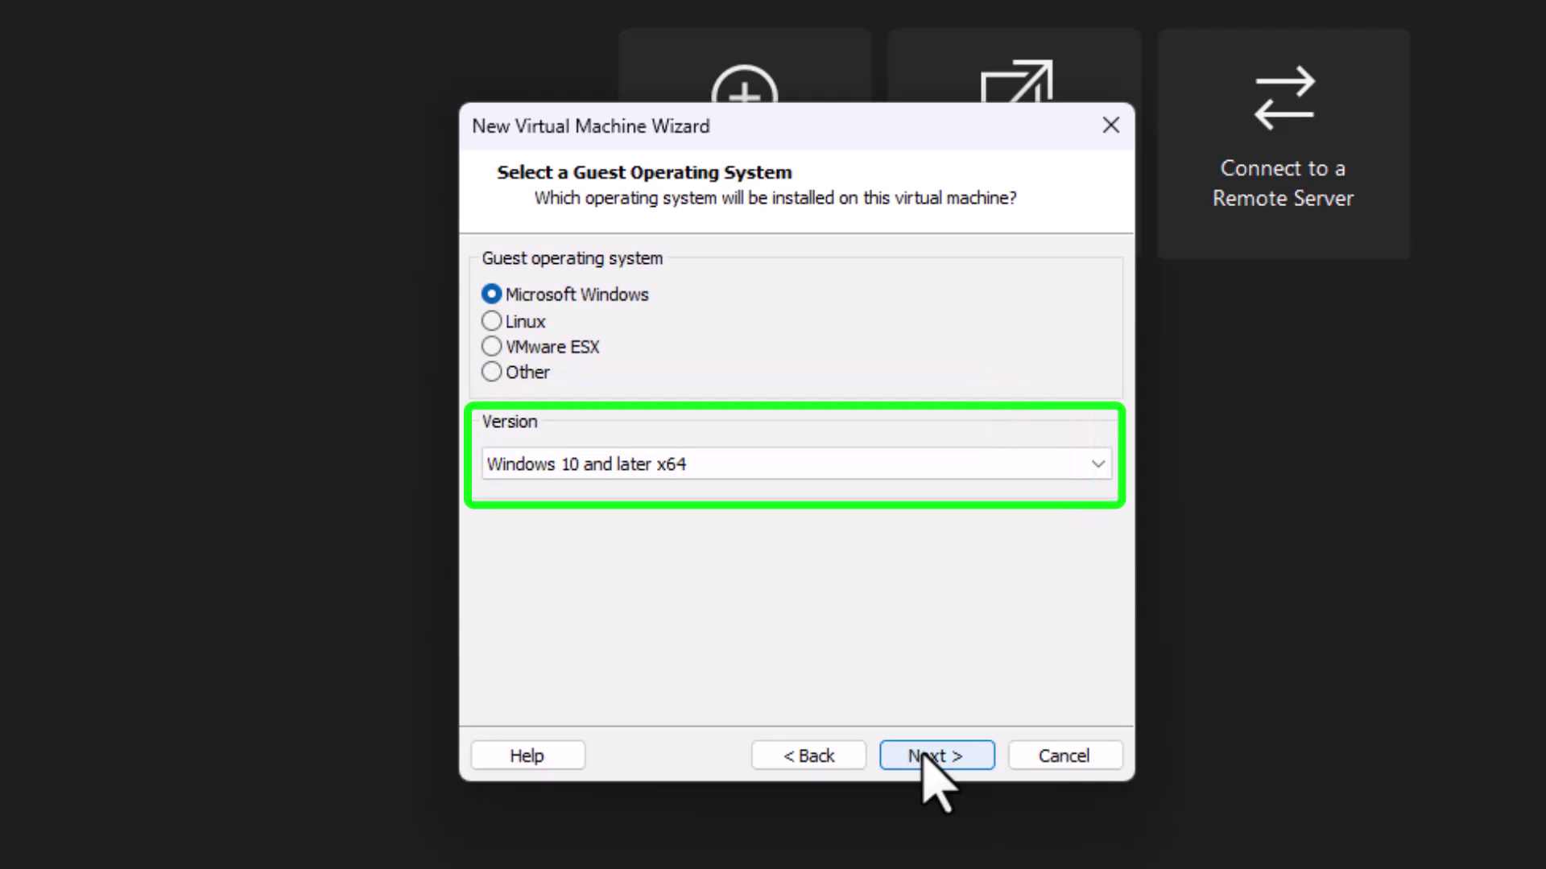
{"action": "left_click", "coordinate": [923, 751]}
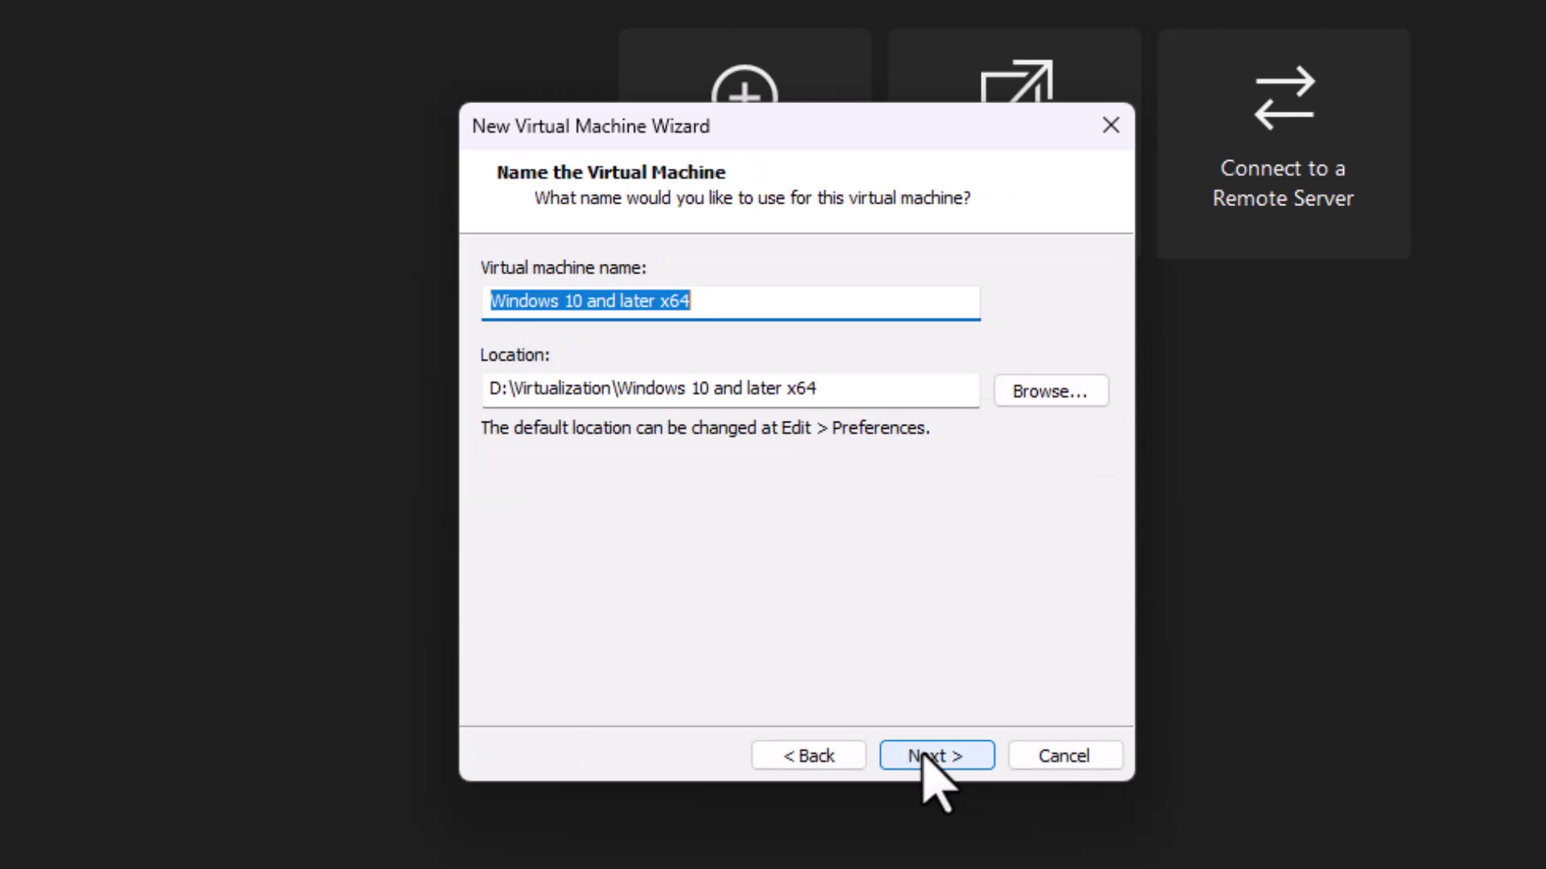
{"action": "type", "text": "Win11-22H2"}
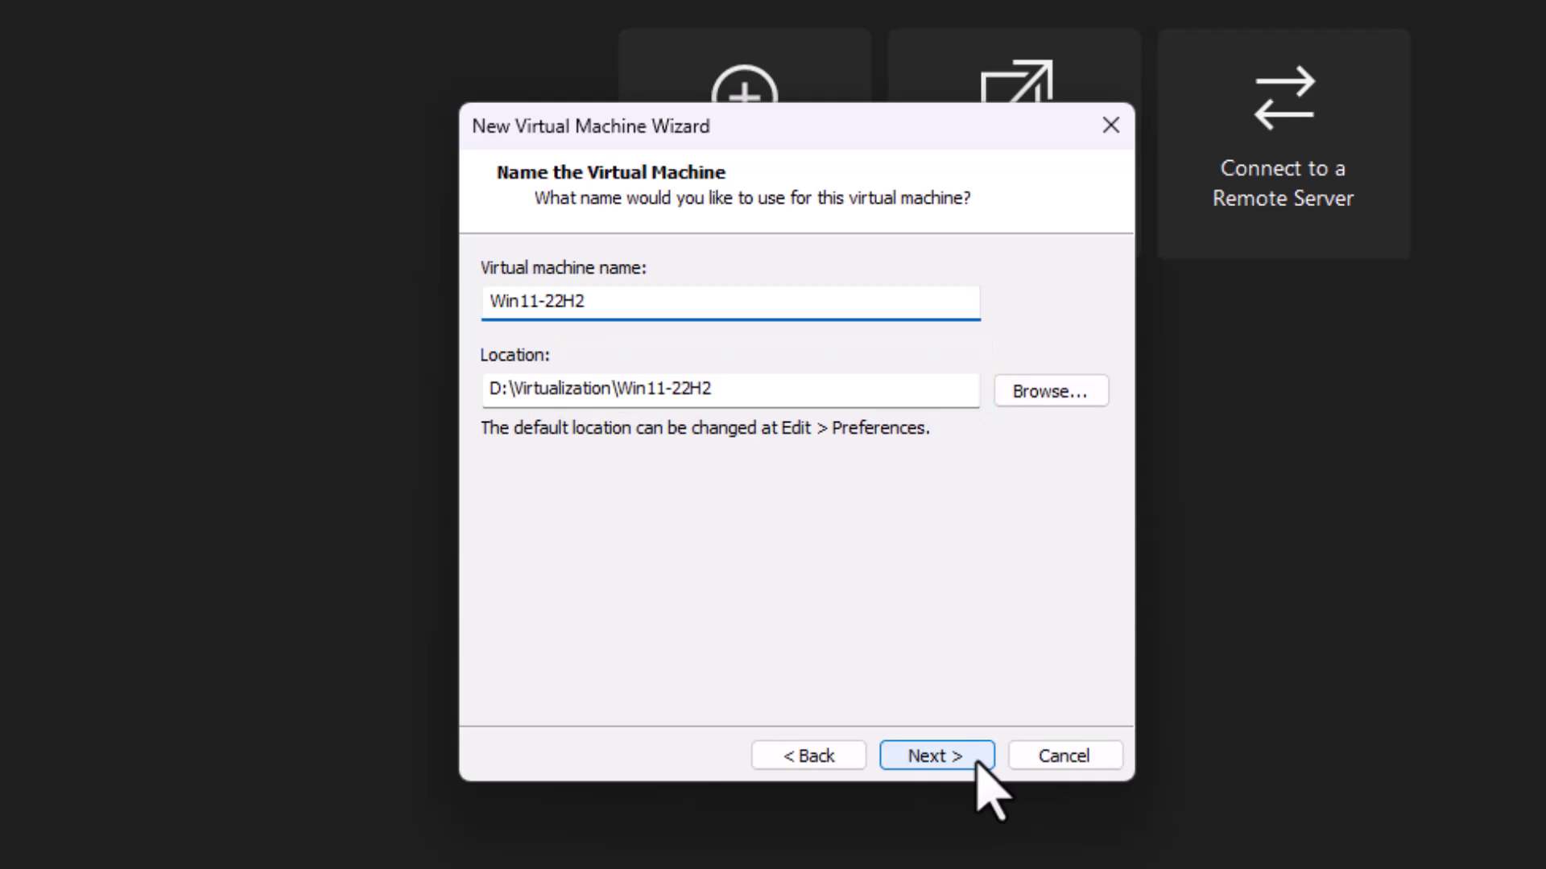
Accept the Win11-22H2 name, keep UEFI firmware, and give each of the 2 processors 2 cores
{"action": "left_click", "coordinate": [977, 759]}
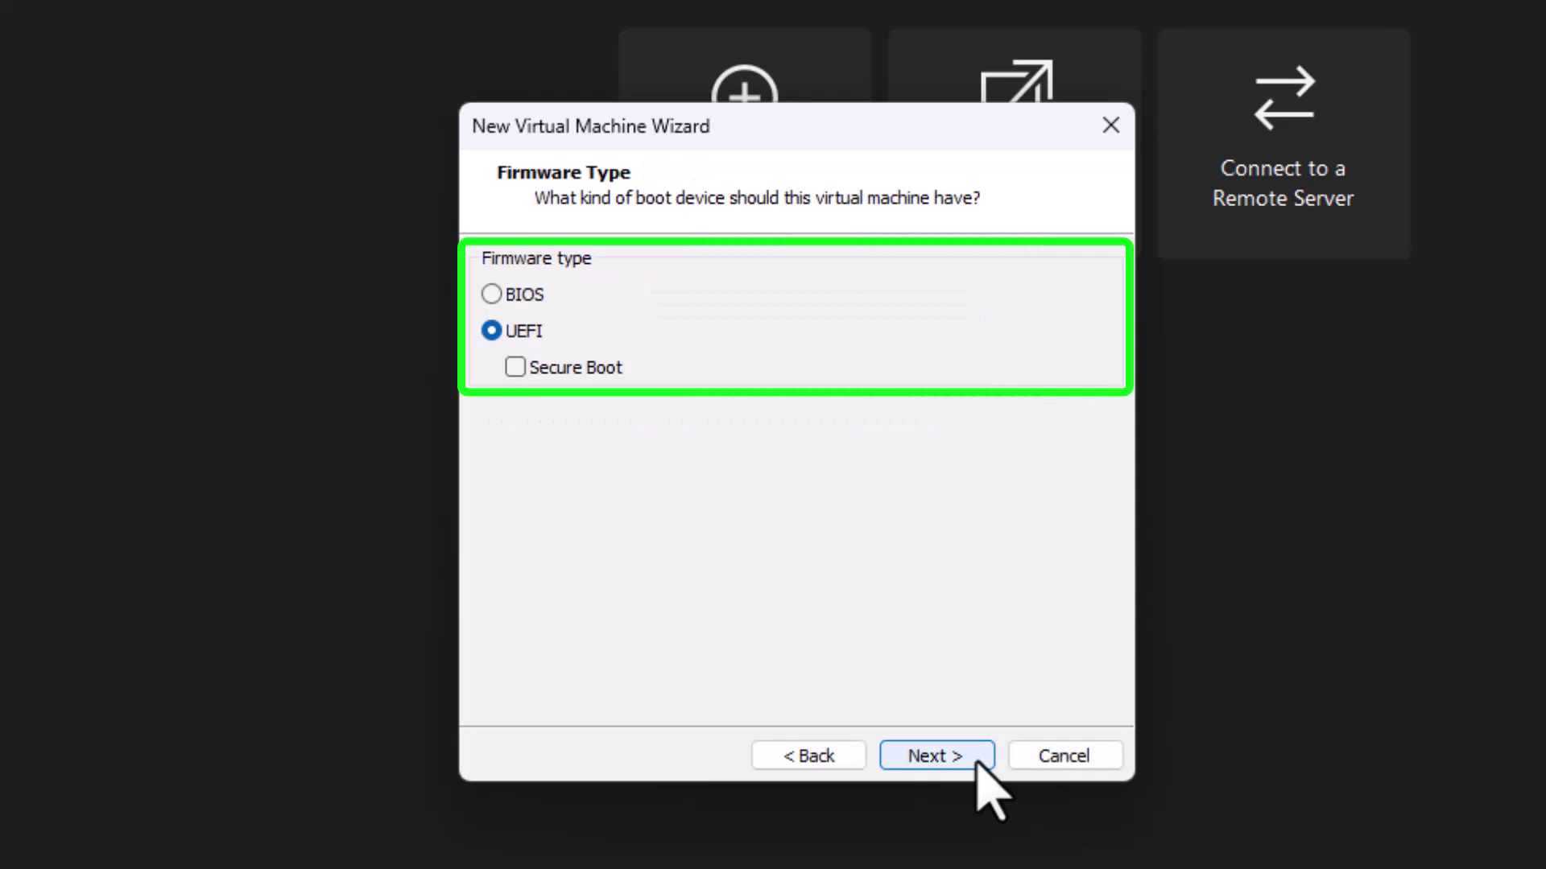
{"action": "left_click", "coordinate": [976, 759]}
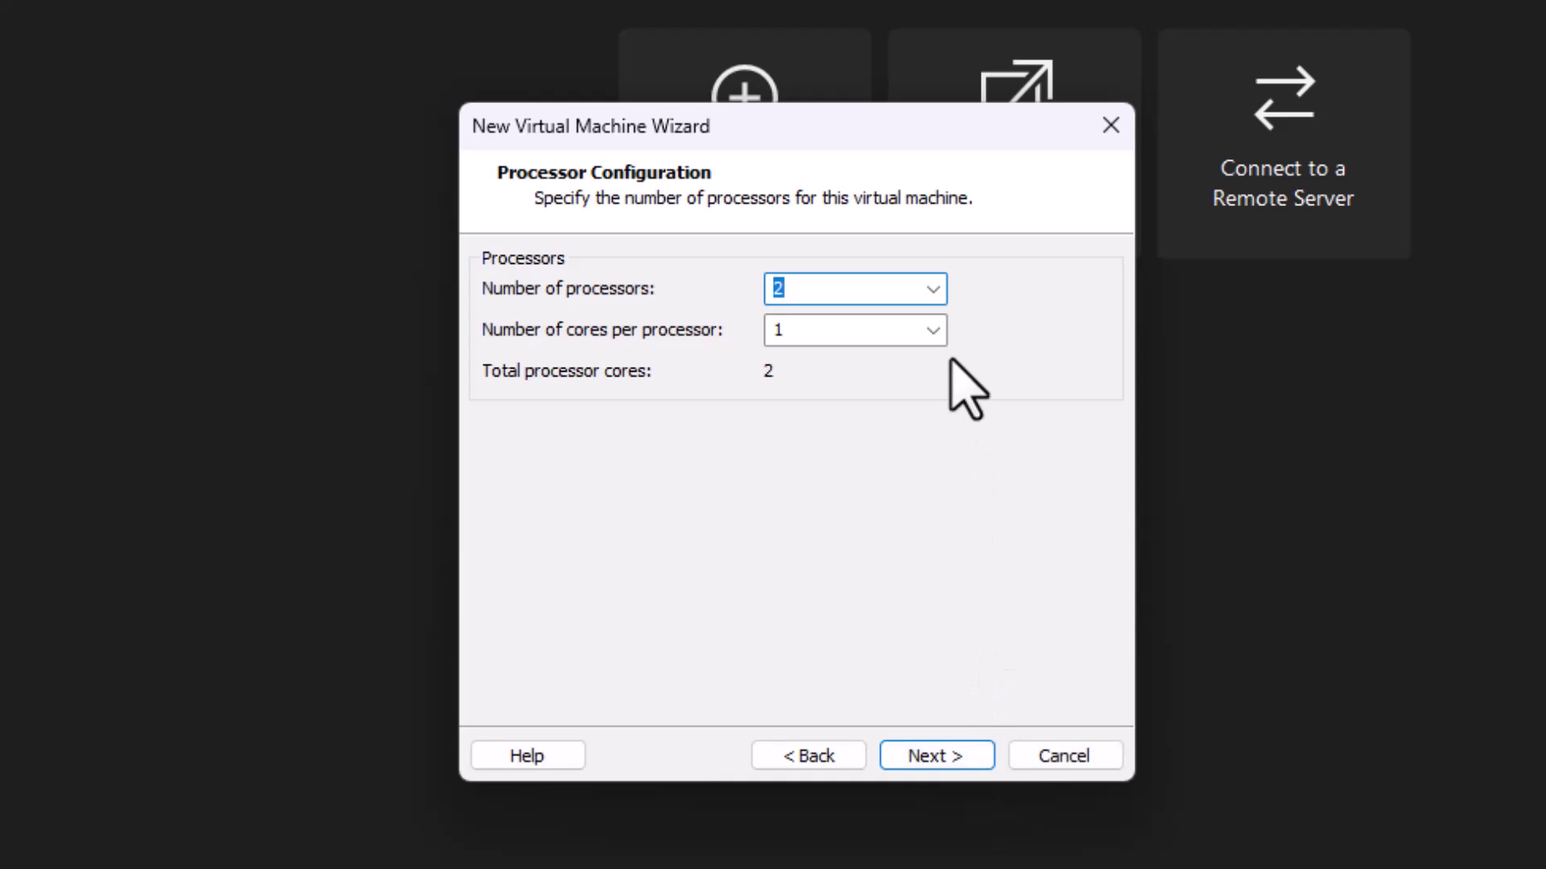
{"action": "left_click", "coordinate": [932, 330]}
{"action": "left_click", "coordinate": [846, 380]}
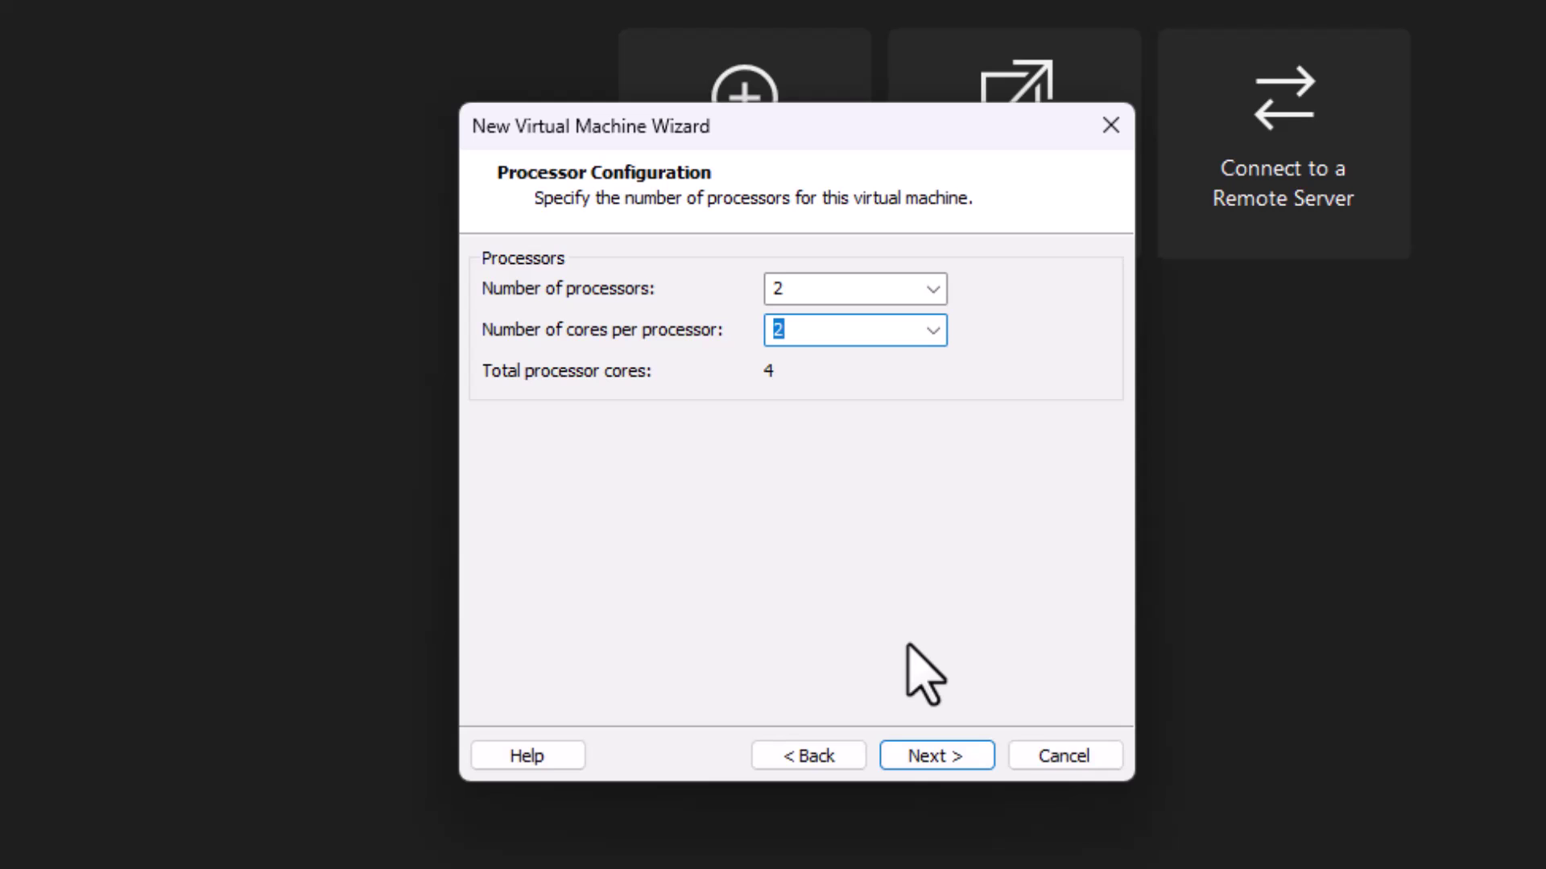
{"action": "left_click", "coordinate": [937, 756]}
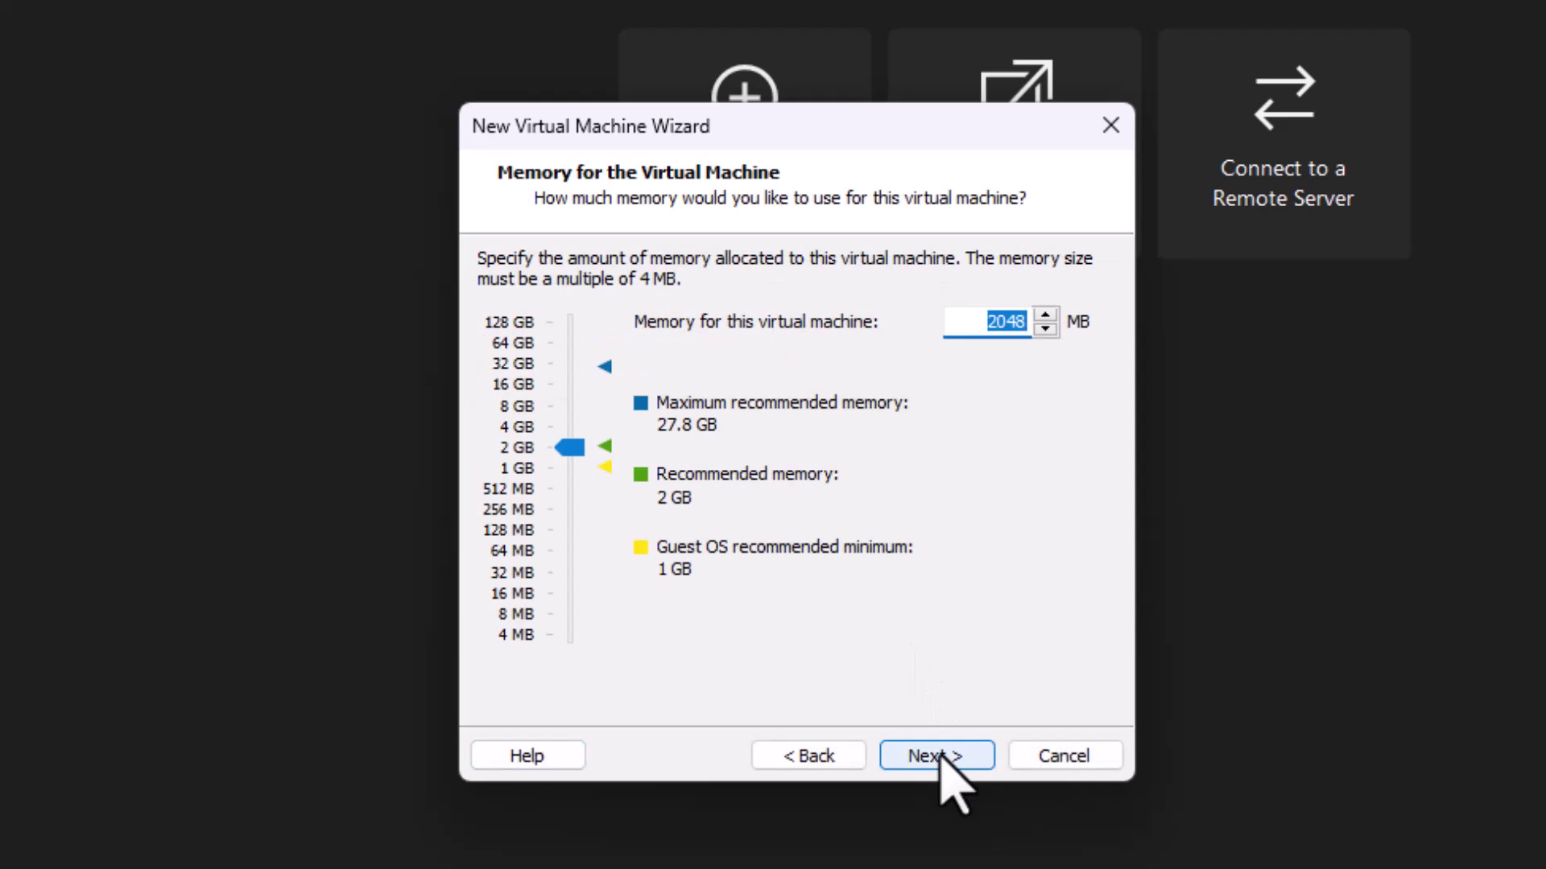
Raise the VM's memory to 4096 MB and continue to the network type step
{"action": "left_click_drag", "start_coordinate": [536, 437], "coordinate": [550, 425]}
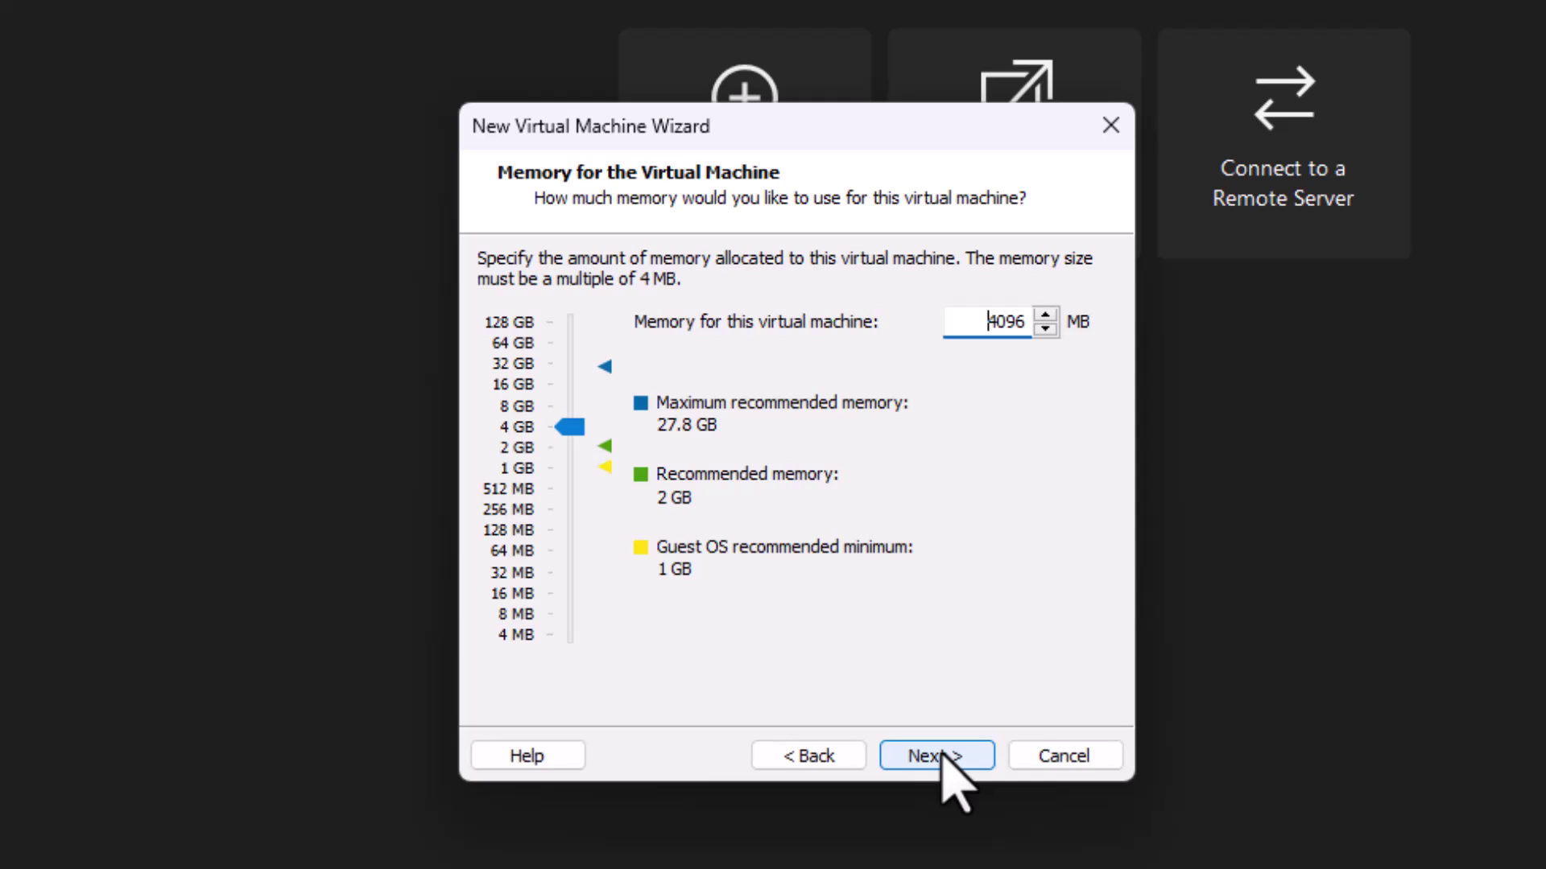
{"action": "left_click", "coordinate": [946, 762]}
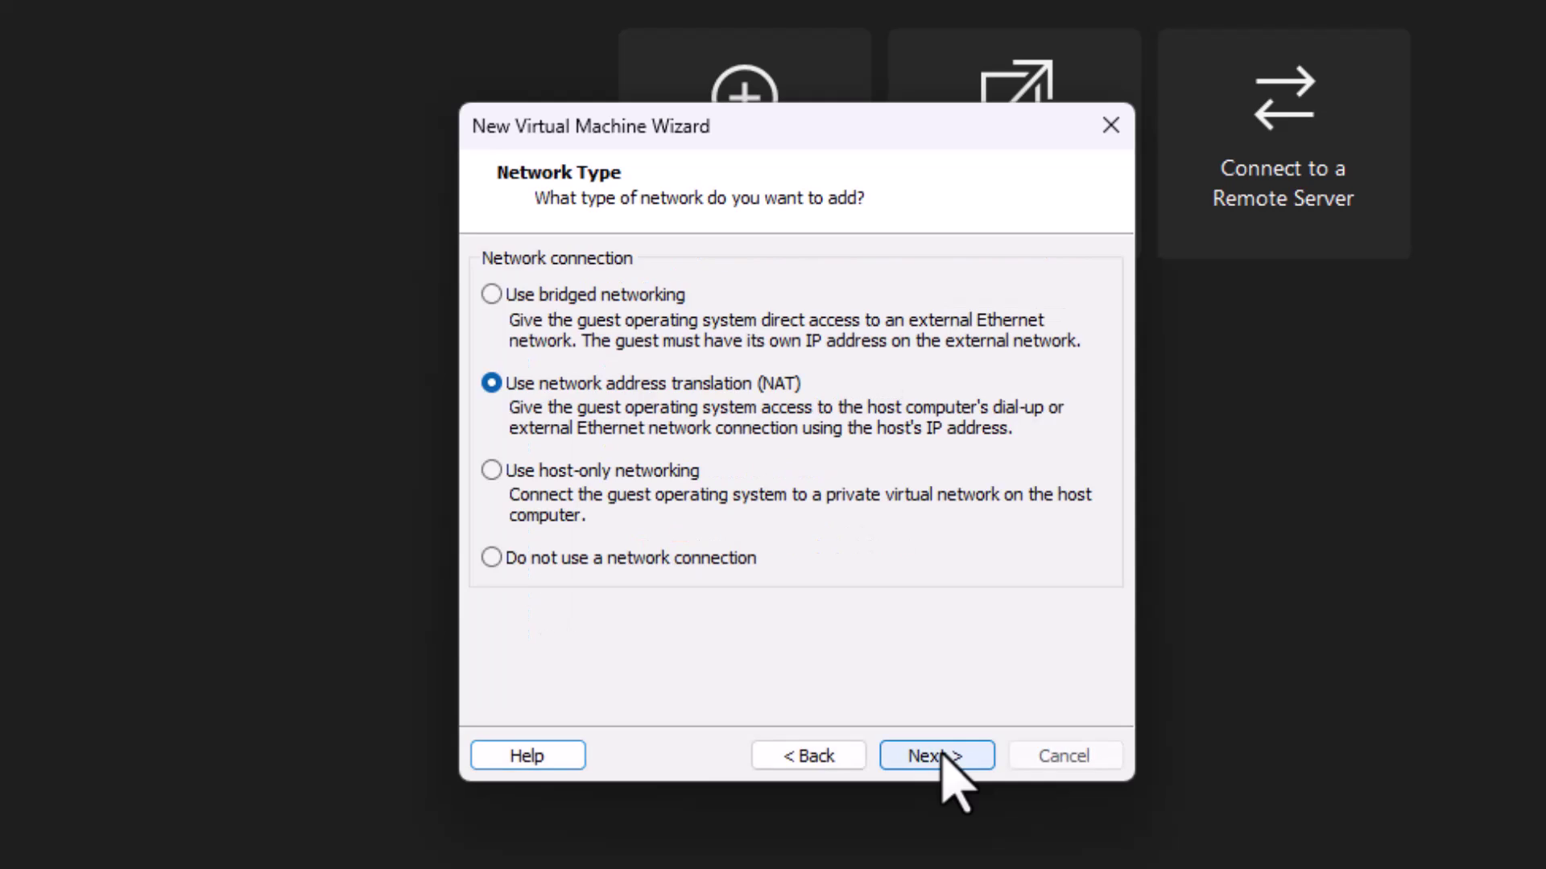
Switch the VM to host-only networking and continue to the I/O controller step
{"action": "left_click", "coordinate": [601, 471]}
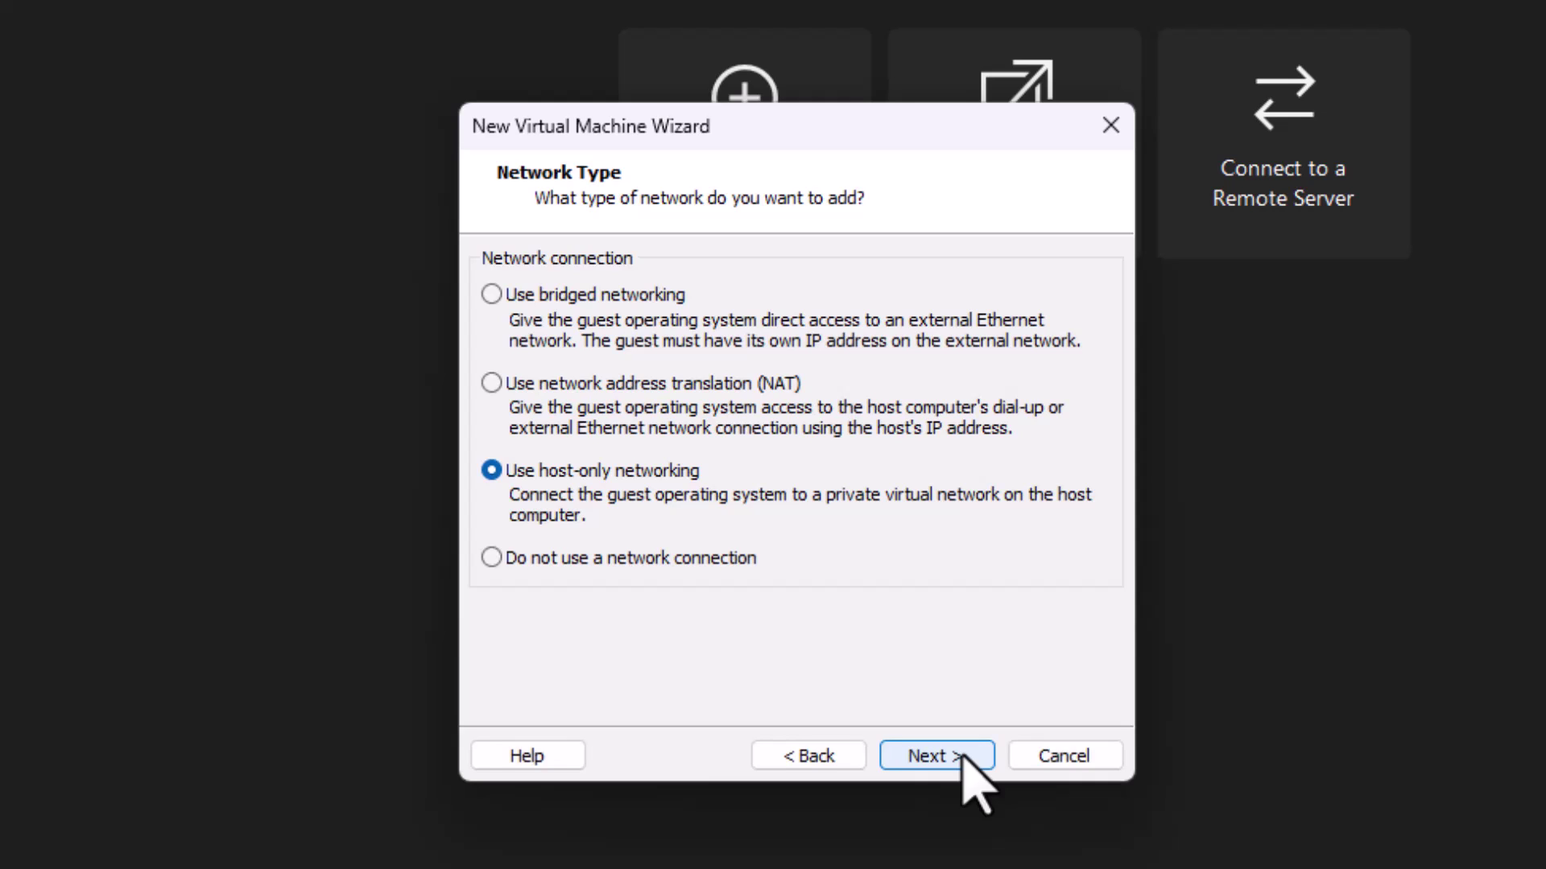
{"action": "left_click", "coordinate": [963, 759]}
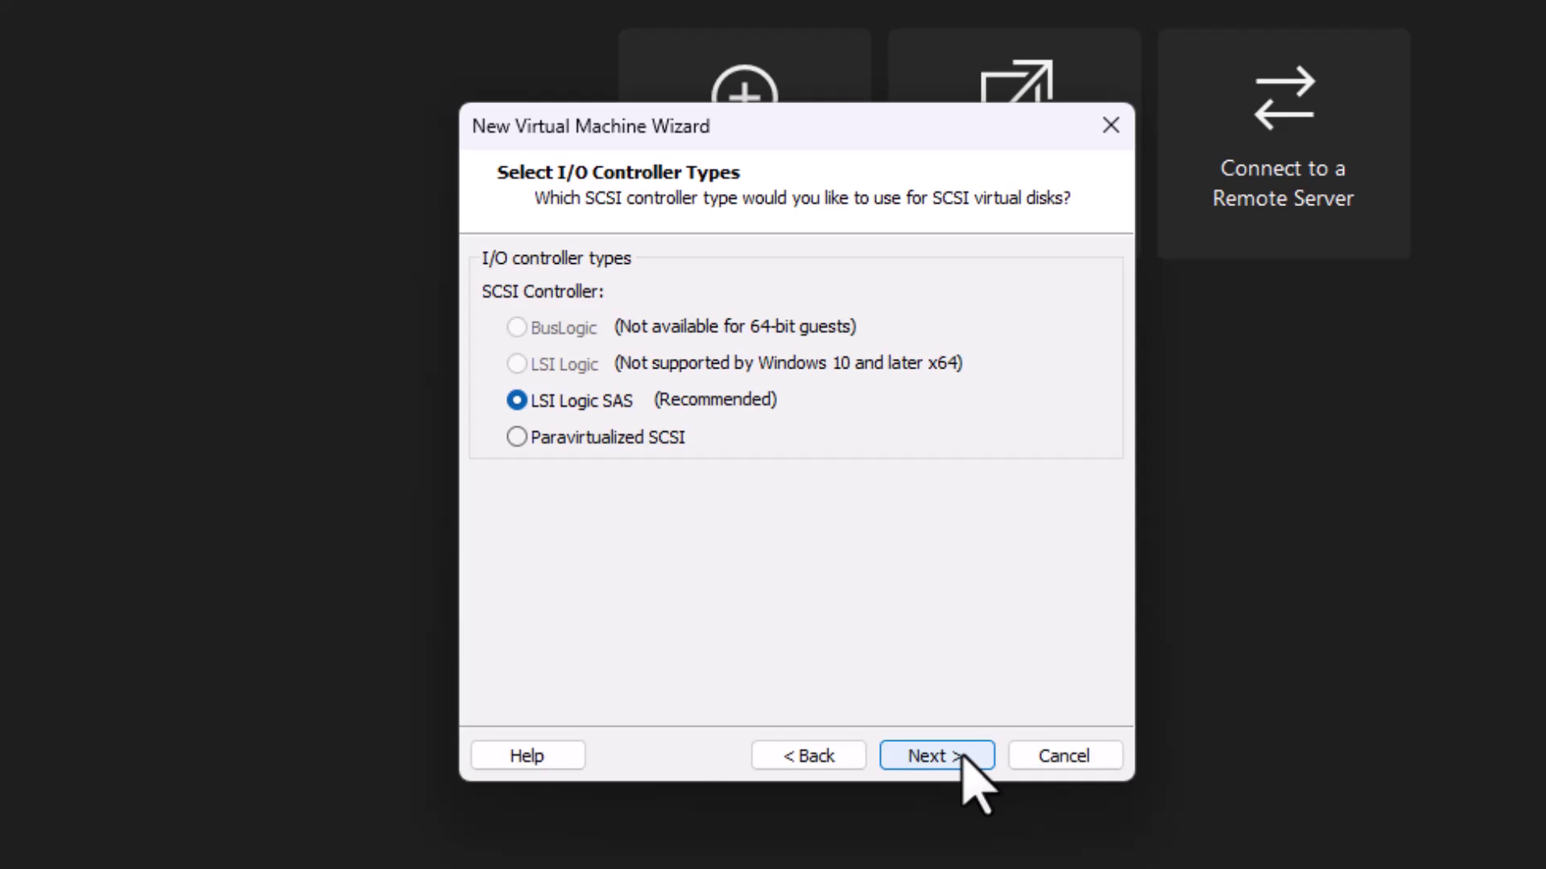
Keep the LSI Logic SAS controller and create a new 60 GB NVMe virtual disk split into multiple files
{"action": "left_click", "coordinate": [962, 758]}
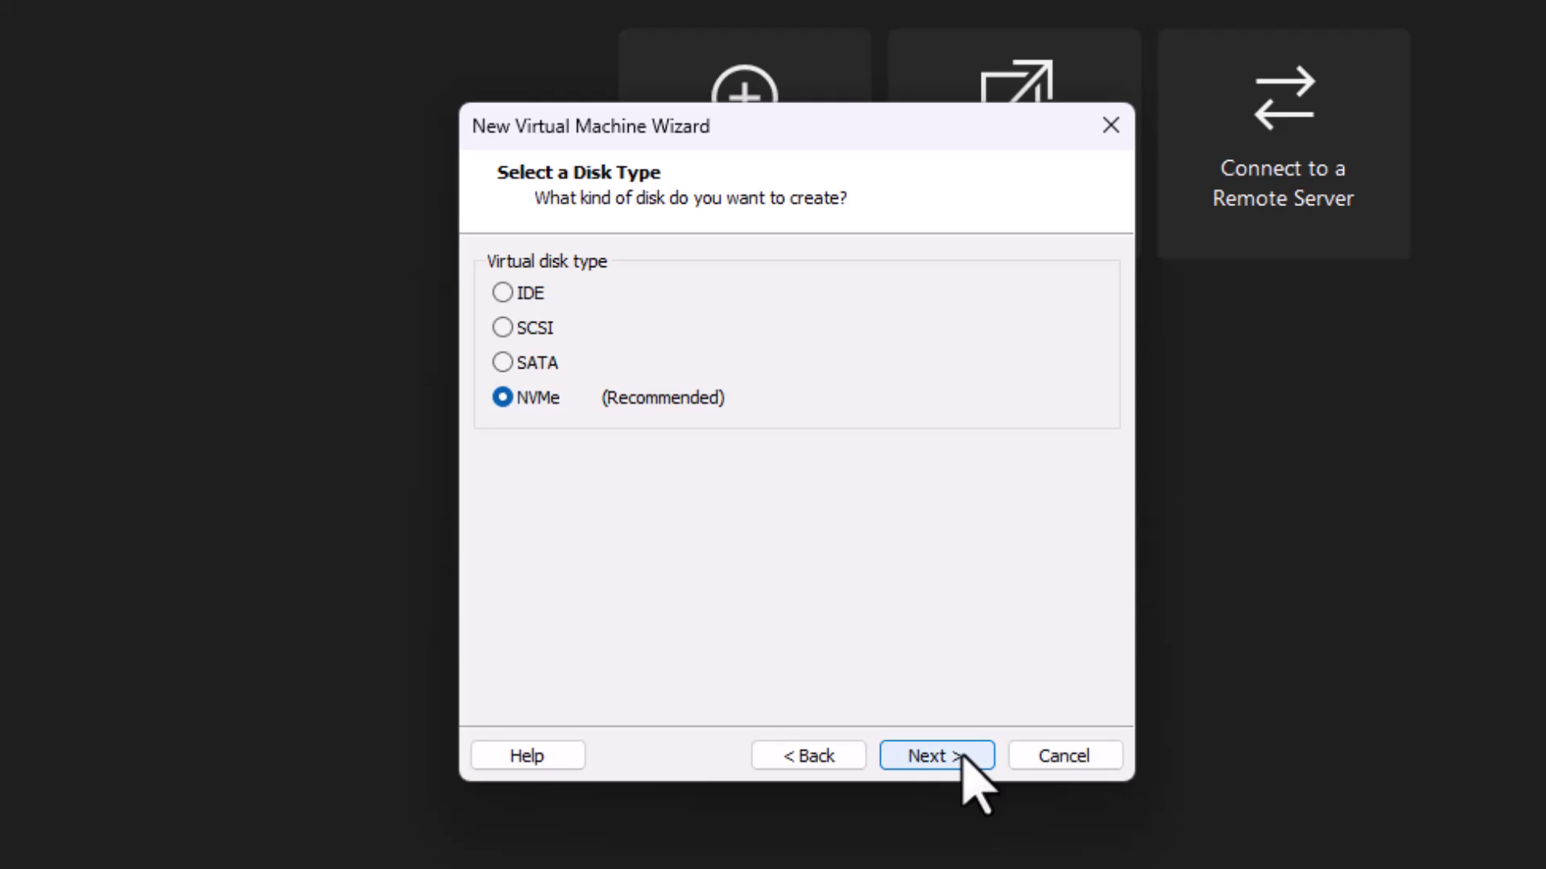
{"action": "left_click", "coordinate": [962, 758]}
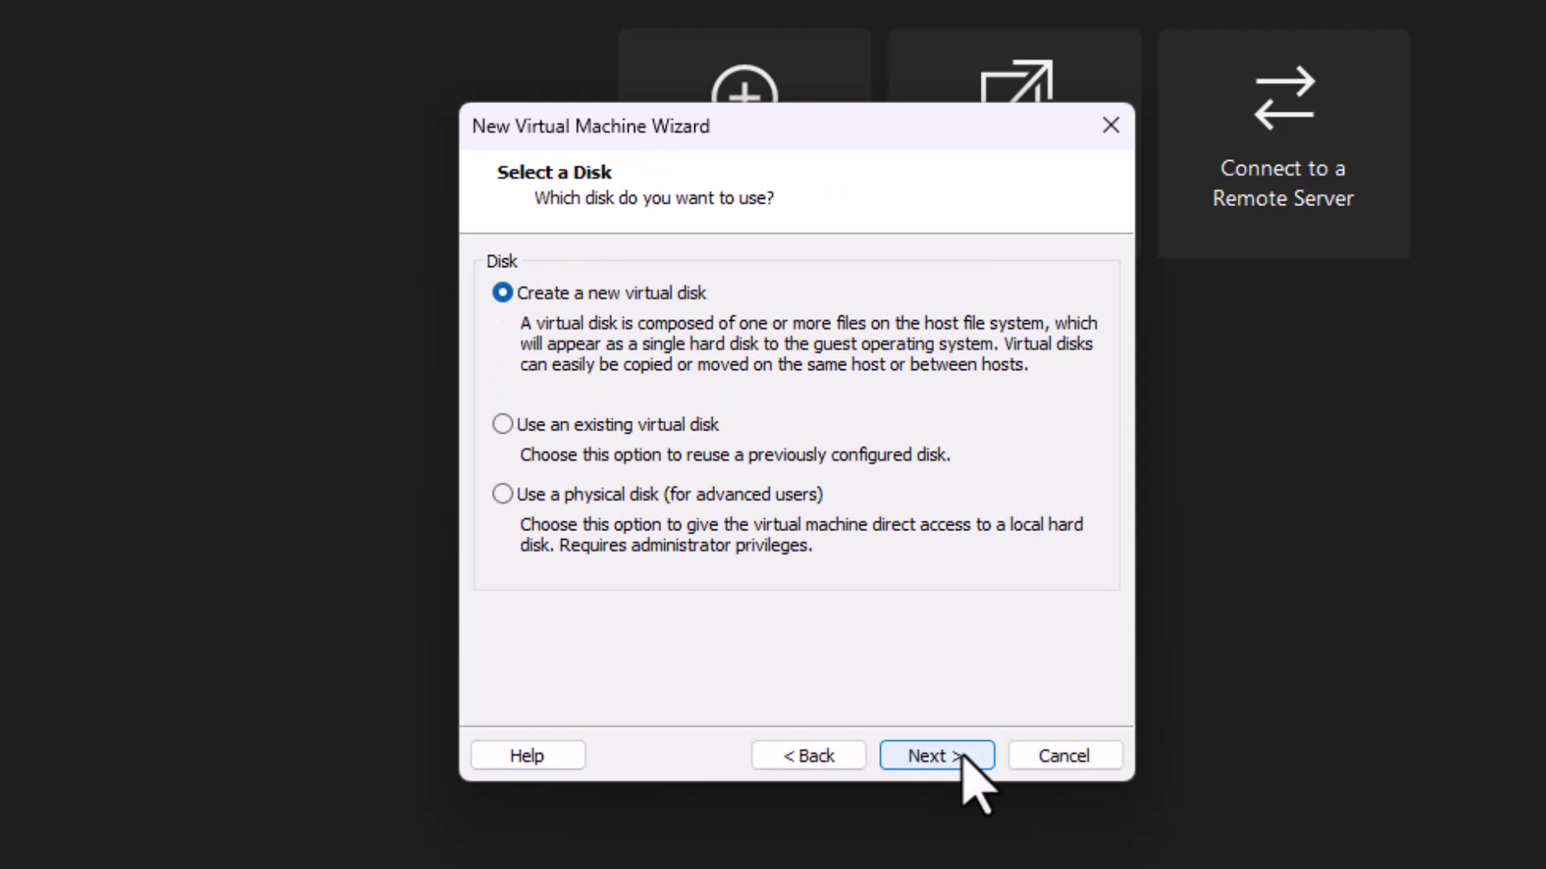
{"action": "left_click", "coordinate": [963, 759]}
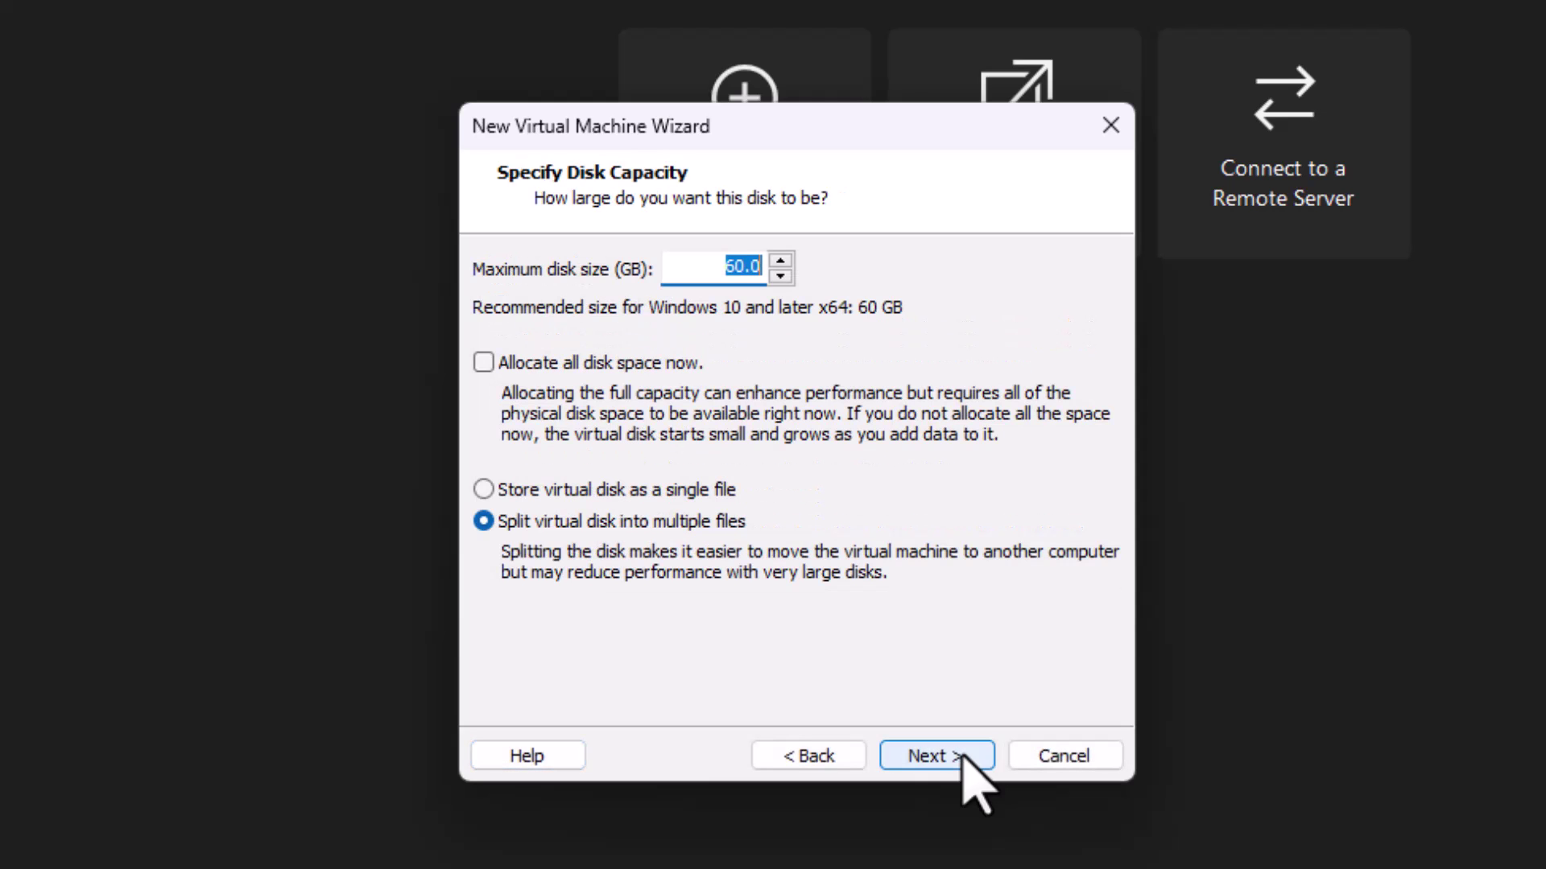
{"action": "left_click", "coordinate": [962, 758]}
Keep the 60 GB split disk and the Win11-22H2.vmdk file name, then finish creating the virtual machine
{"action": "left_click", "coordinate": [963, 758]}
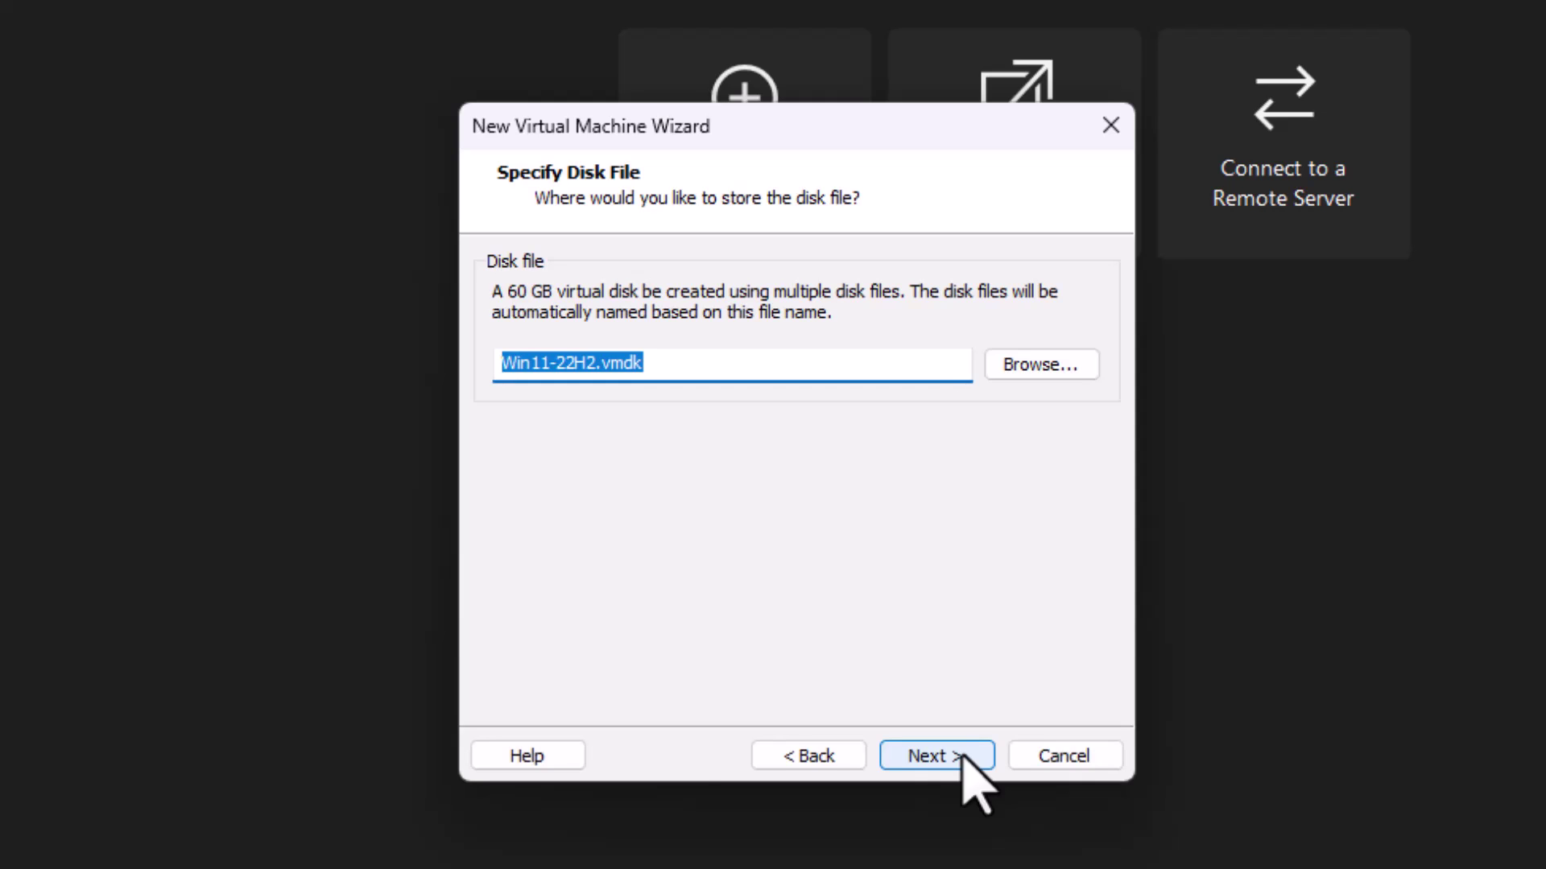
{"action": "left_click", "coordinate": [966, 761]}
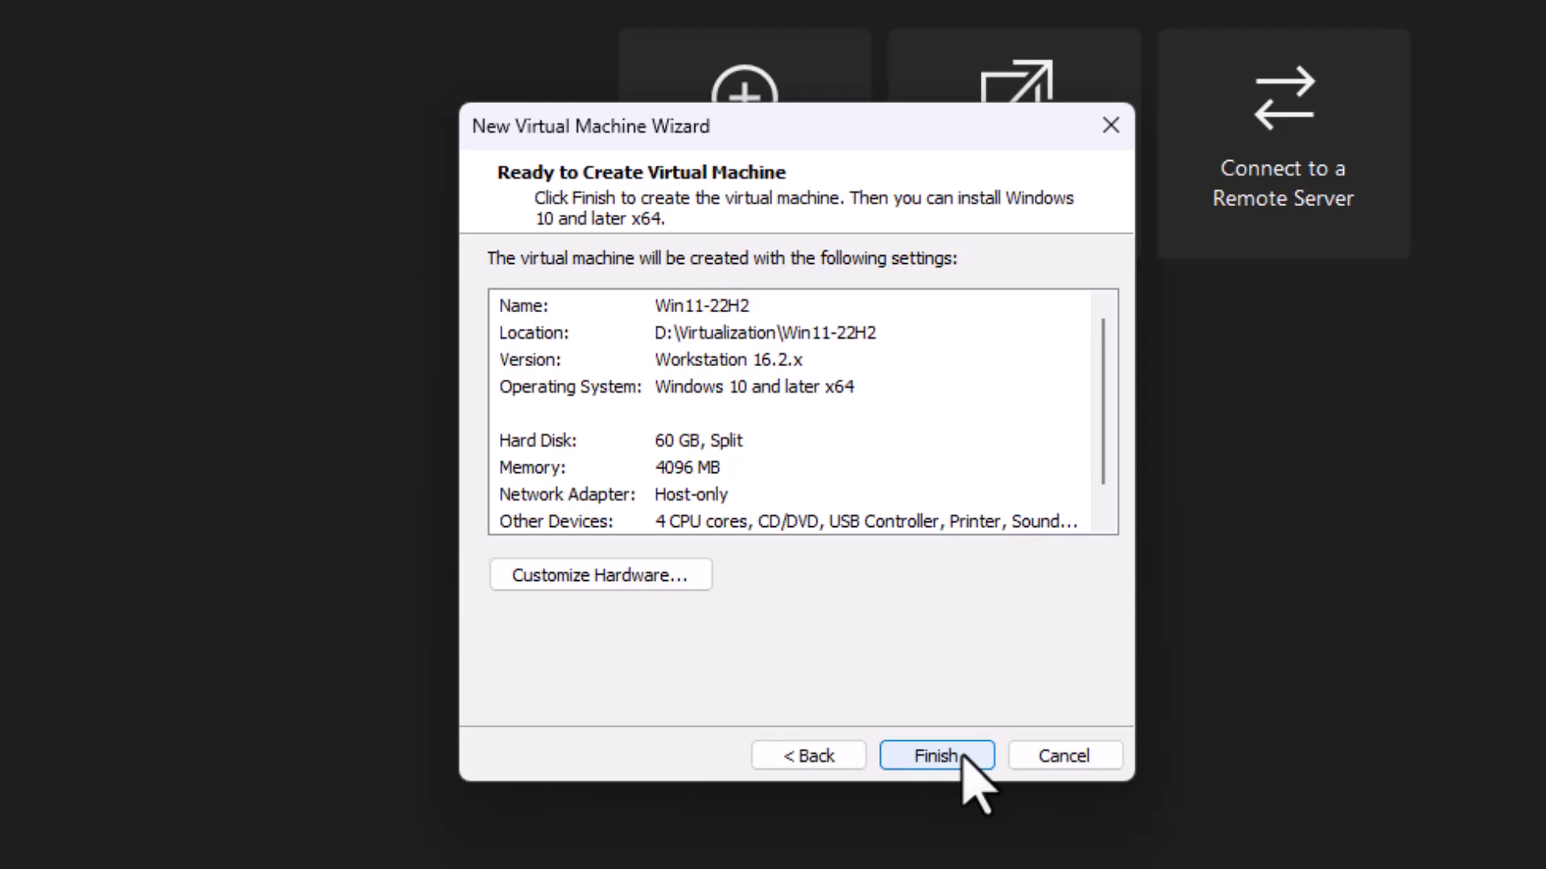
{"action": "left_click", "coordinate": [964, 754]}
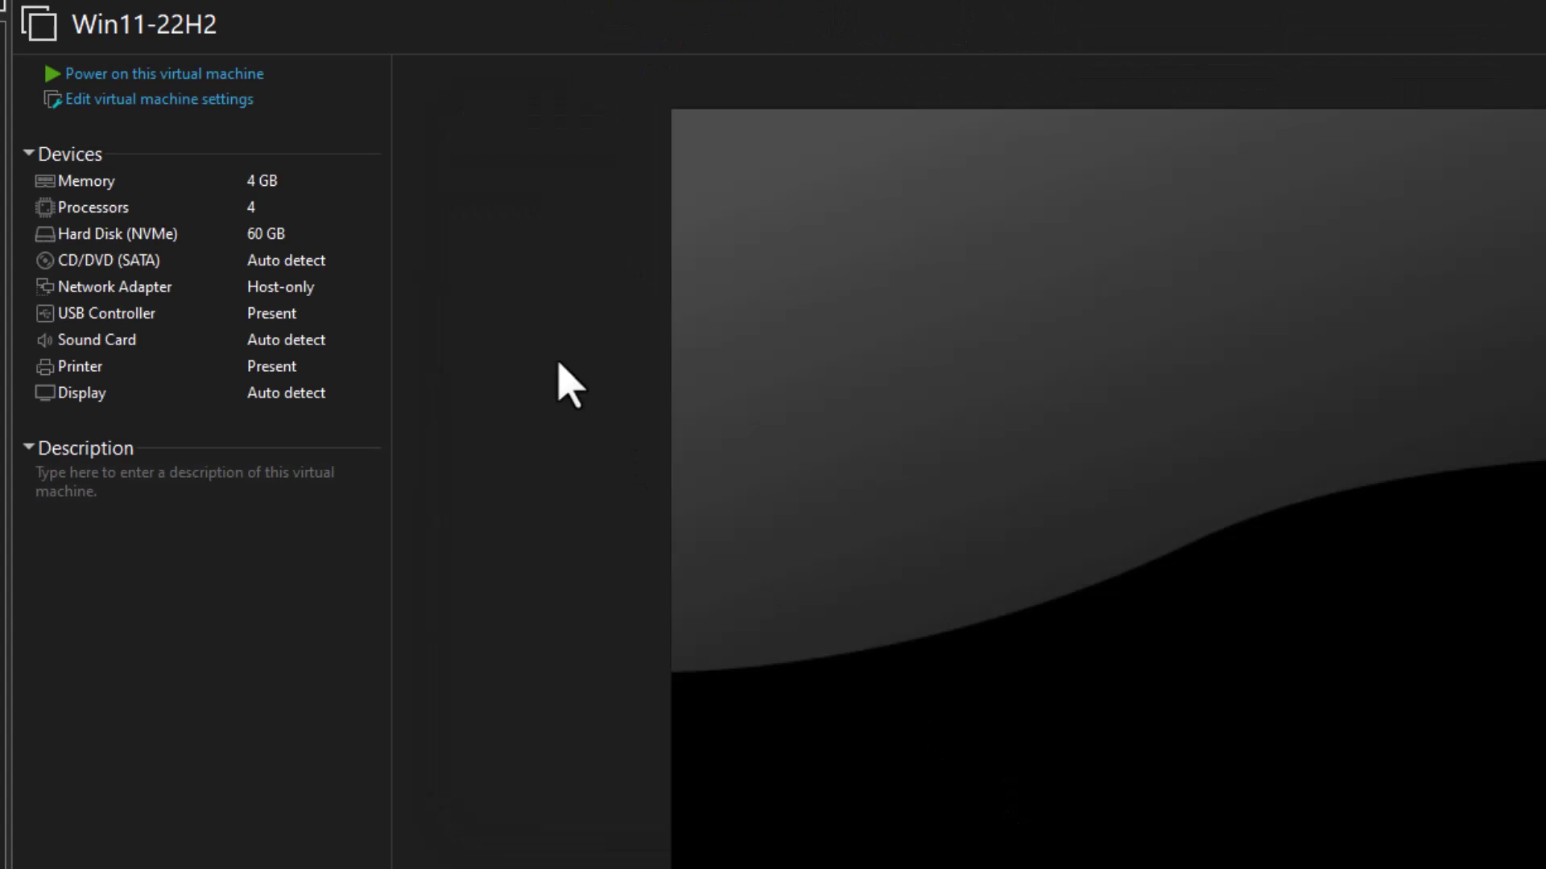
In the VM's hardware settings, set the CD/DVD (SATA) drive to use an ISO image and browse for it
{"action": "left_click", "coordinate": [221, 106]}
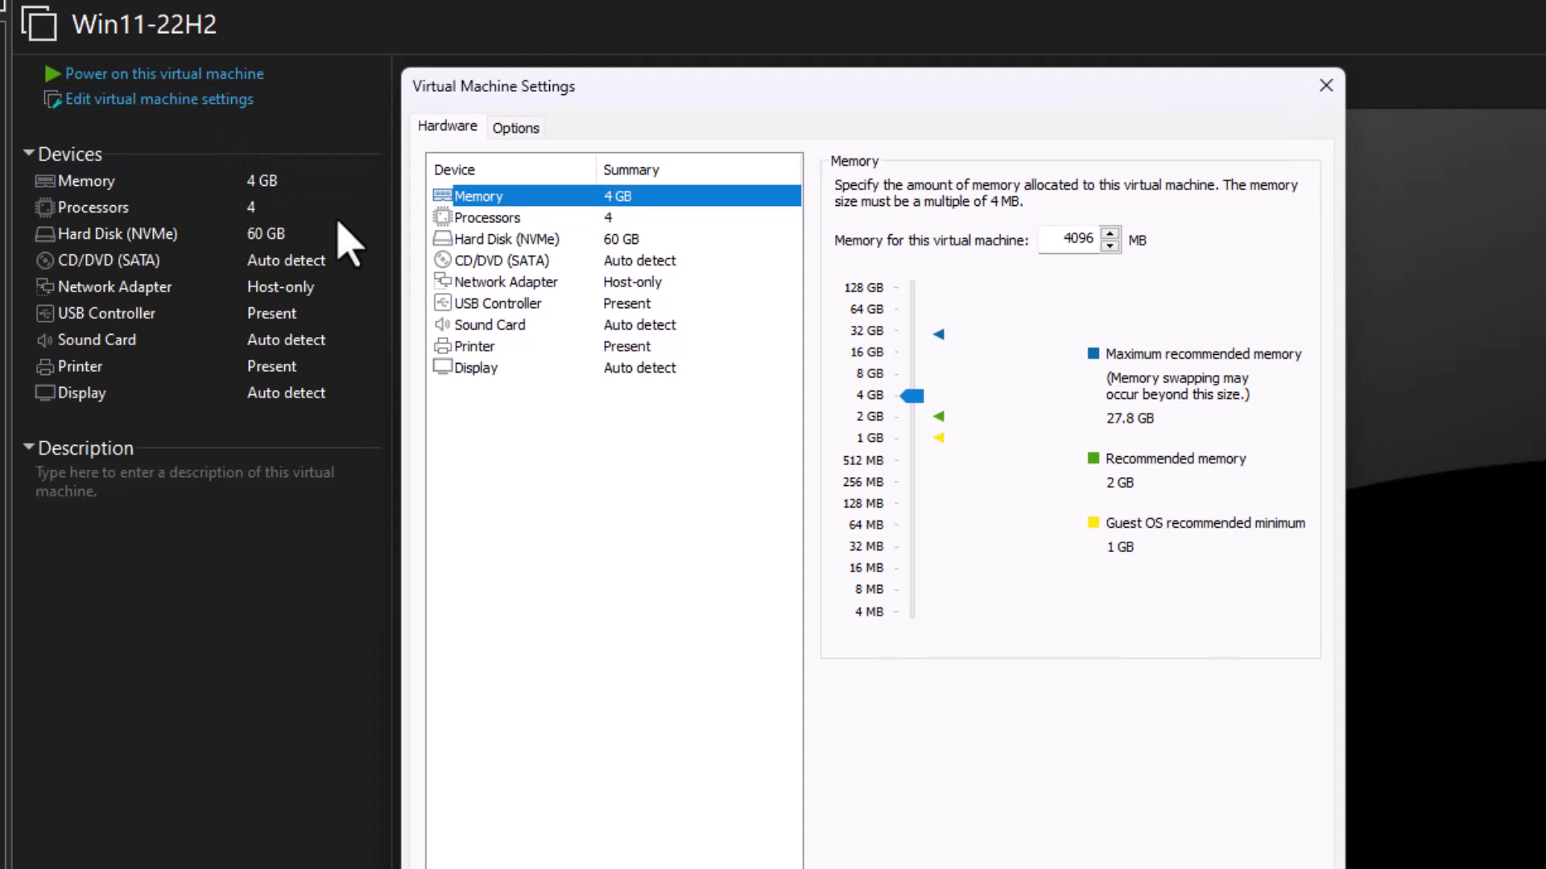
{"action": "left_click", "coordinate": [519, 262]}
{"action": "left_click", "coordinate": [843, 338]}
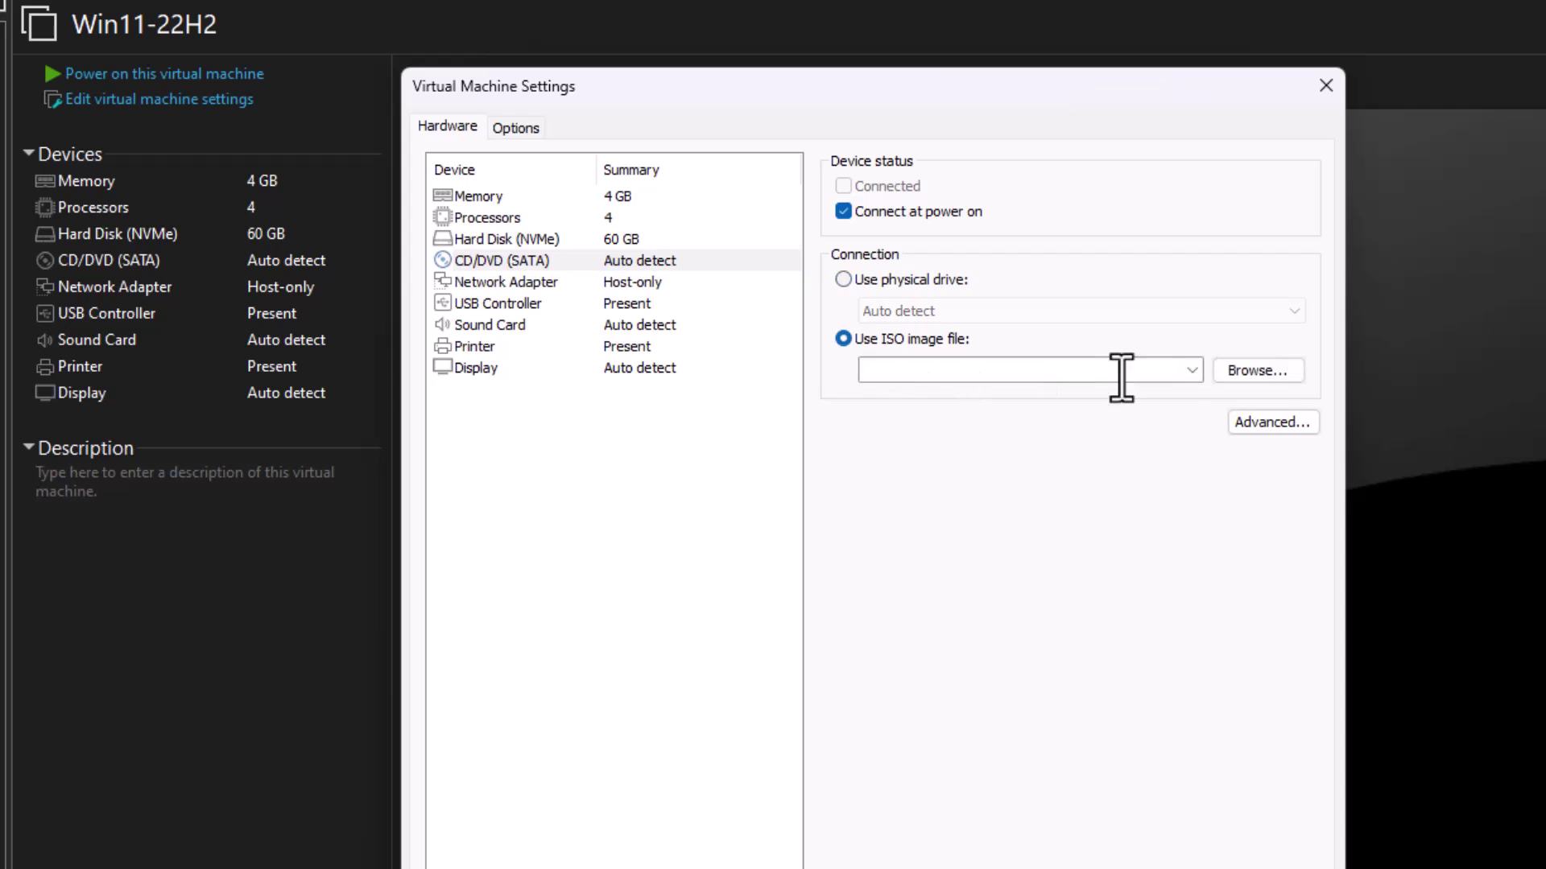
{"action": "left_click", "coordinate": [1263, 374]}
{"action": "scroll", "coordinate": [603, 362], "scroll_direction": "up", "scroll_amount": 3}
Load the CLIENTENTERPRISEEVAL Windows 11 ISO from Downloads into the drive and save the settings
{"action": "left_click", "coordinate": [579, 356]}
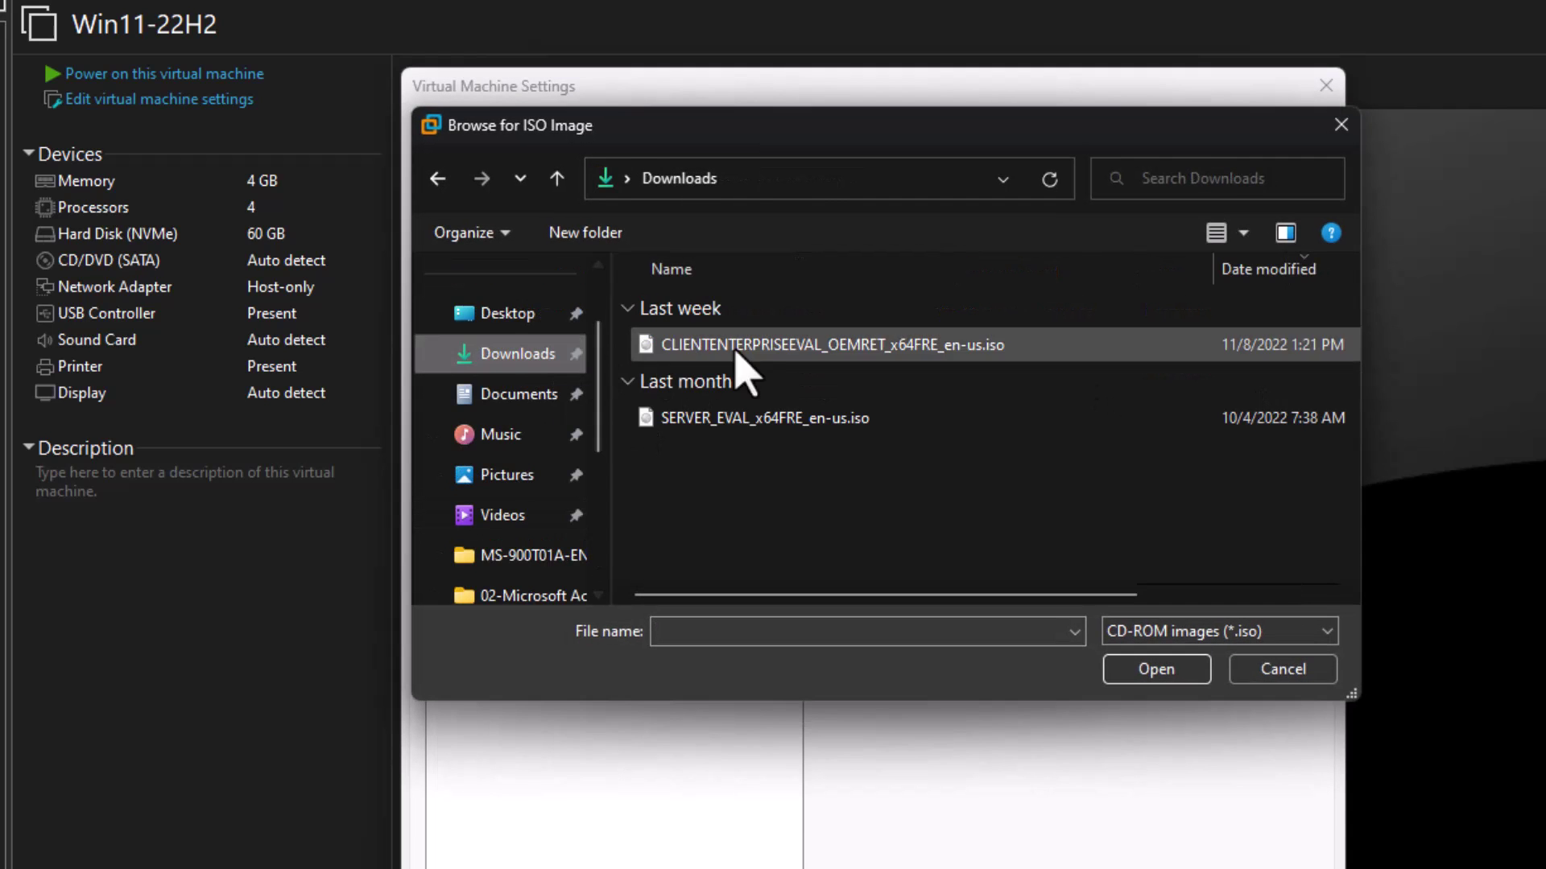
{"action": "left_click", "coordinate": [765, 363]}
{"action": "left_click", "coordinate": [1129, 670]}
{"action": "key", "text": "Return"}
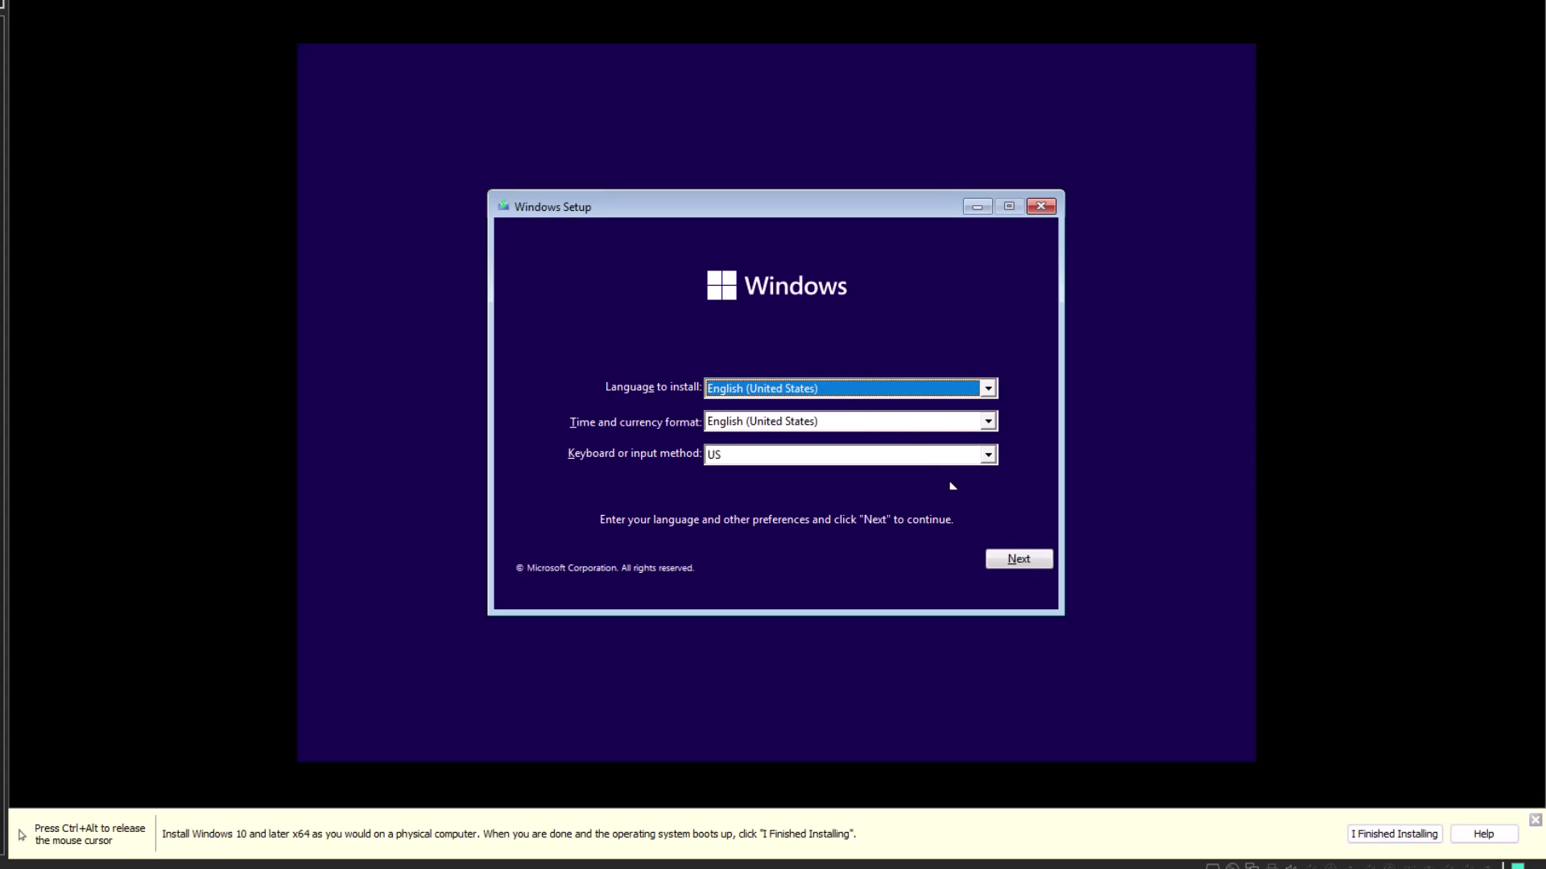
Start Windows Setup with default language and keyboard until the 'can't run Windows 11' error appears
{"action": "left_click", "coordinate": [1021, 559]}
{"action": "left_click", "coordinate": [809, 417]}
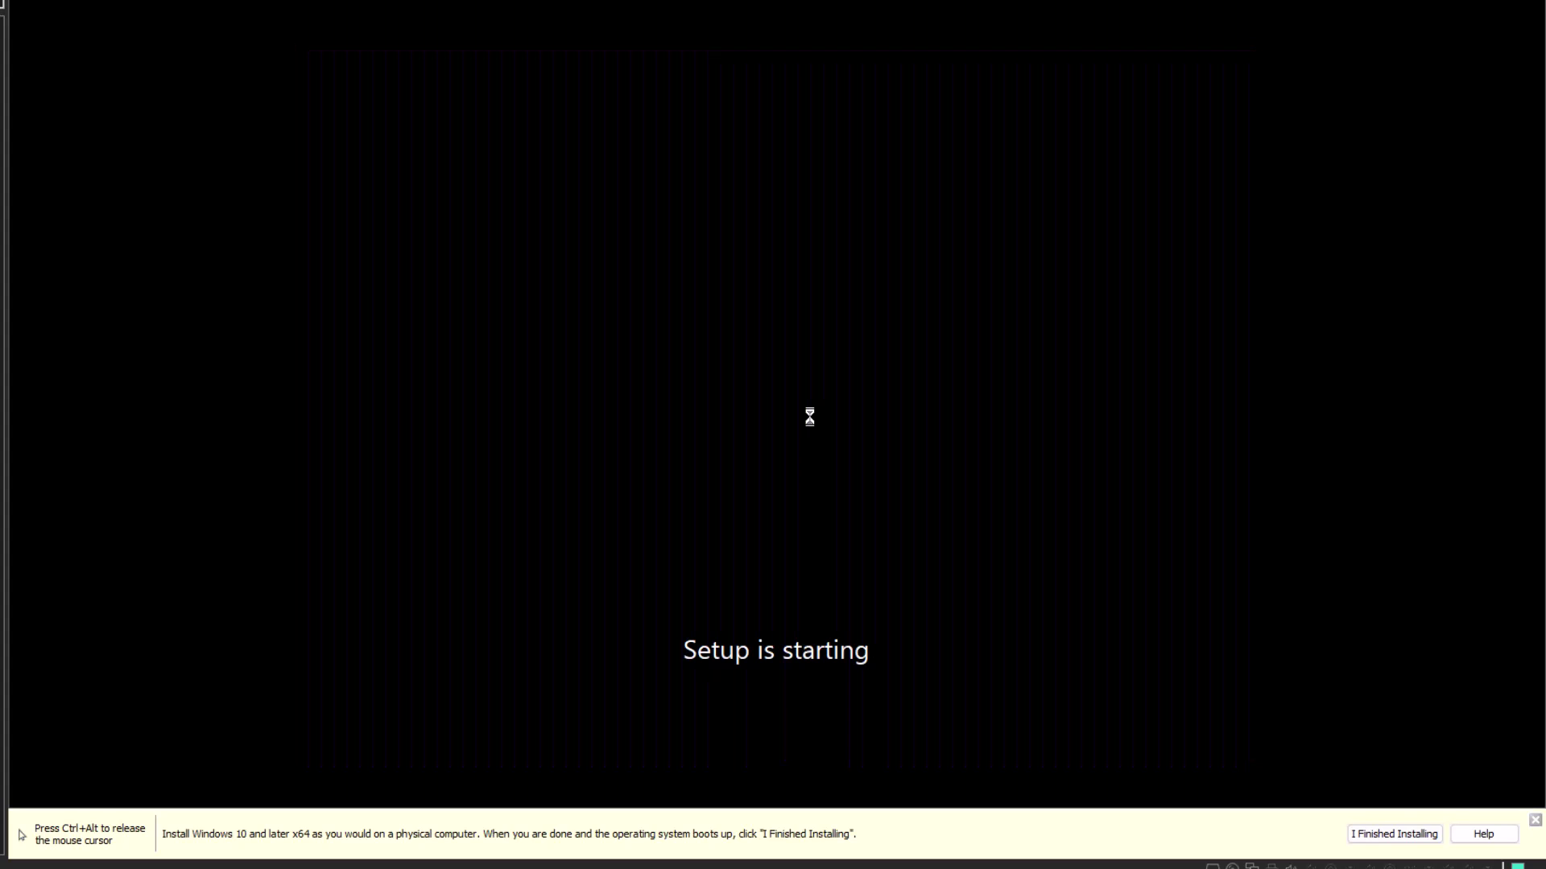
{"action": "key", "text": "ctrl+alt"}
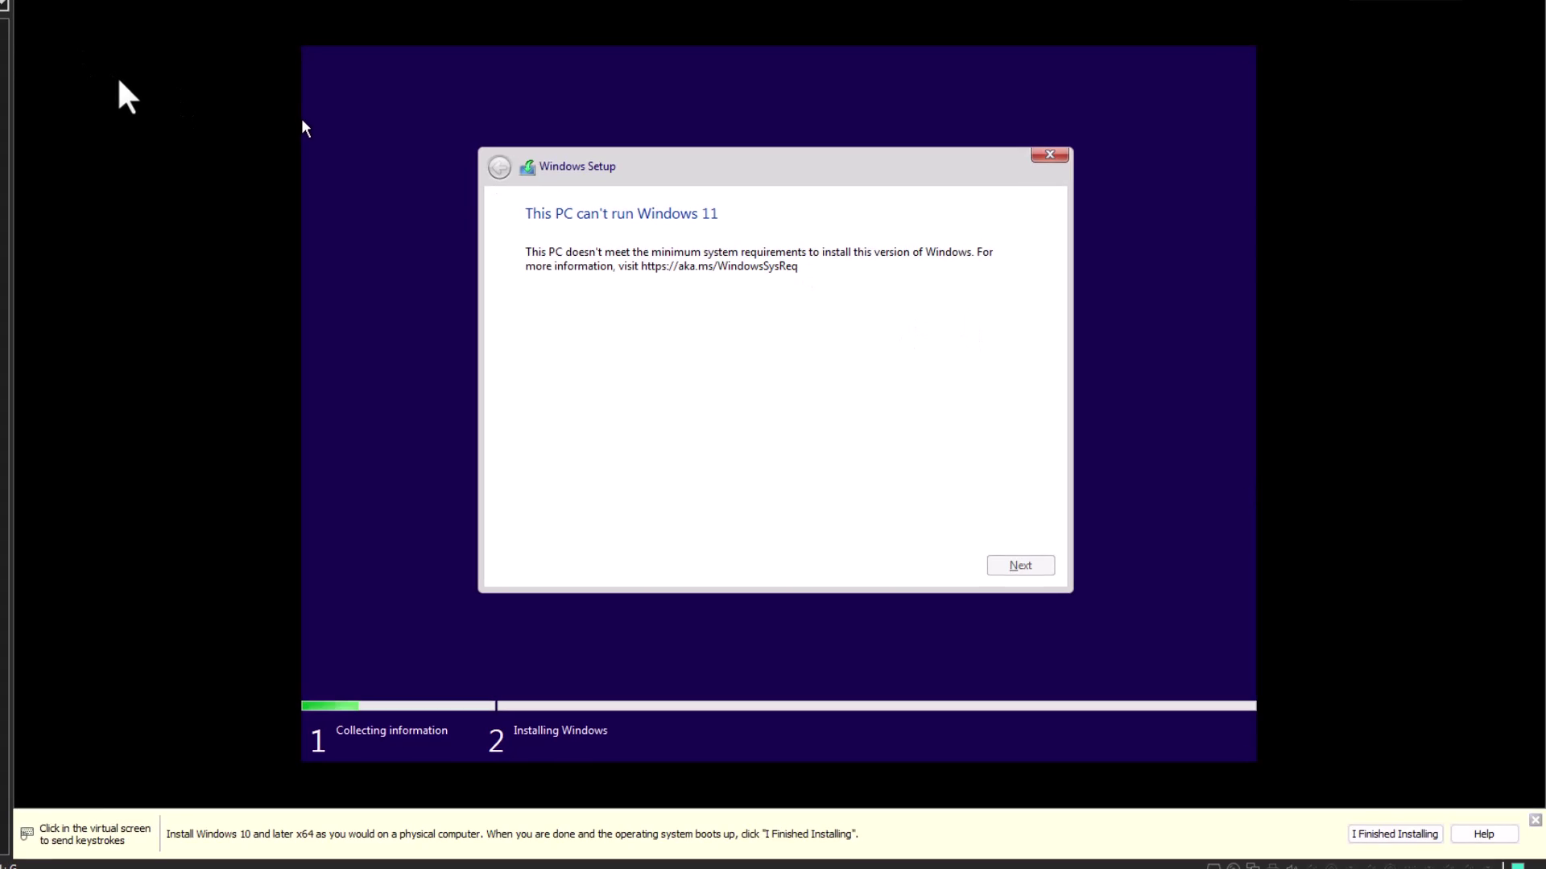
Shut down the guest from the Power menu and close VMware Workstation
{"action": "left_click", "coordinate": [122, 19]}
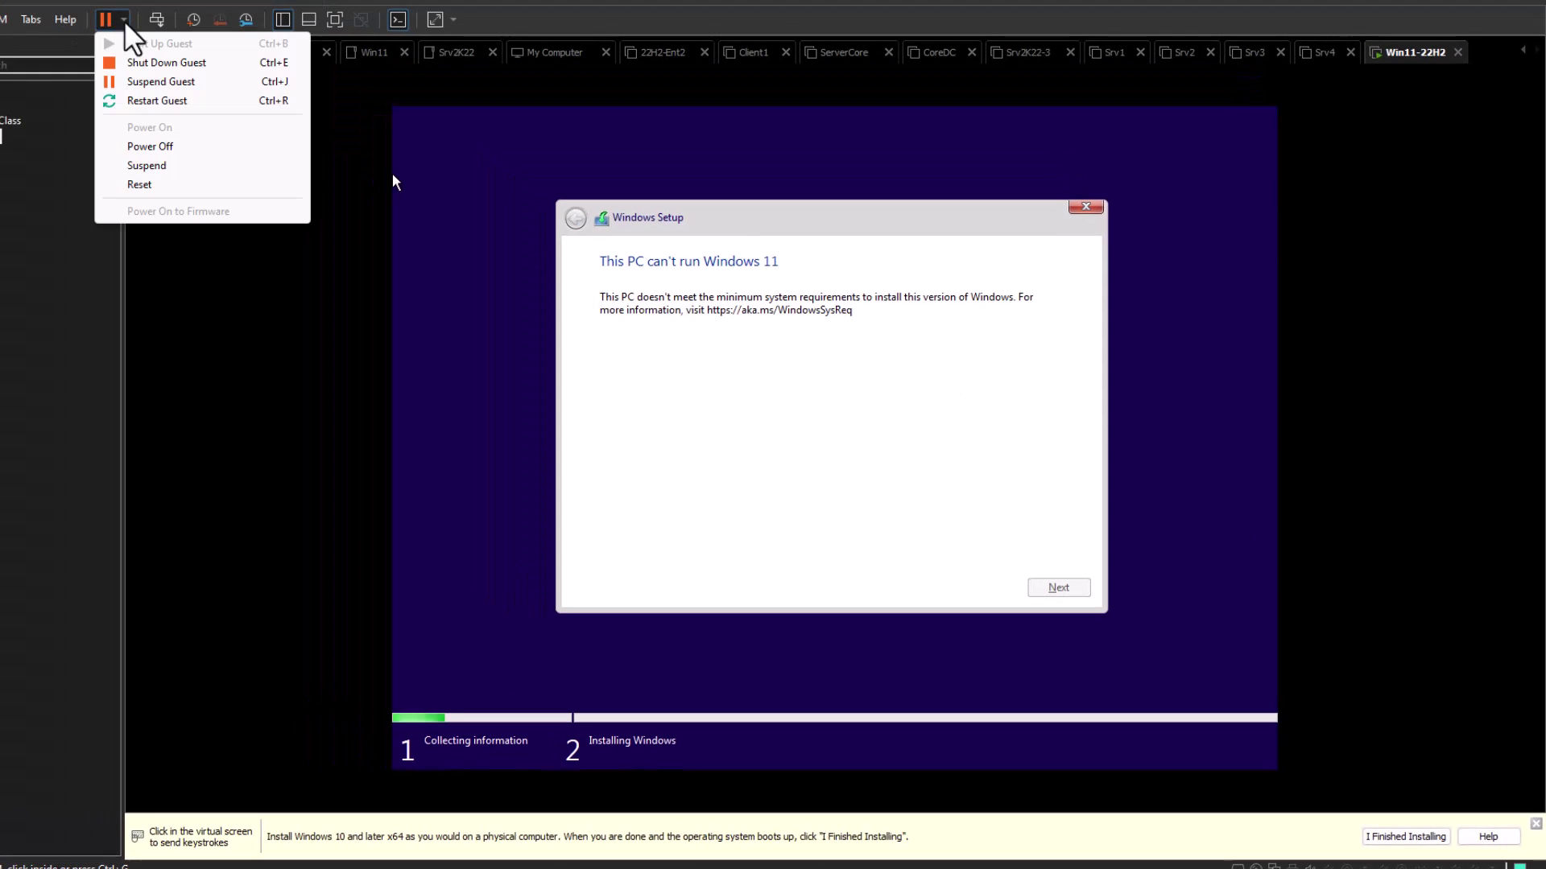
{"action": "left_click", "coordinate": [152, 61]}
{"action": "left_click", "coordinate": [739, 471]}
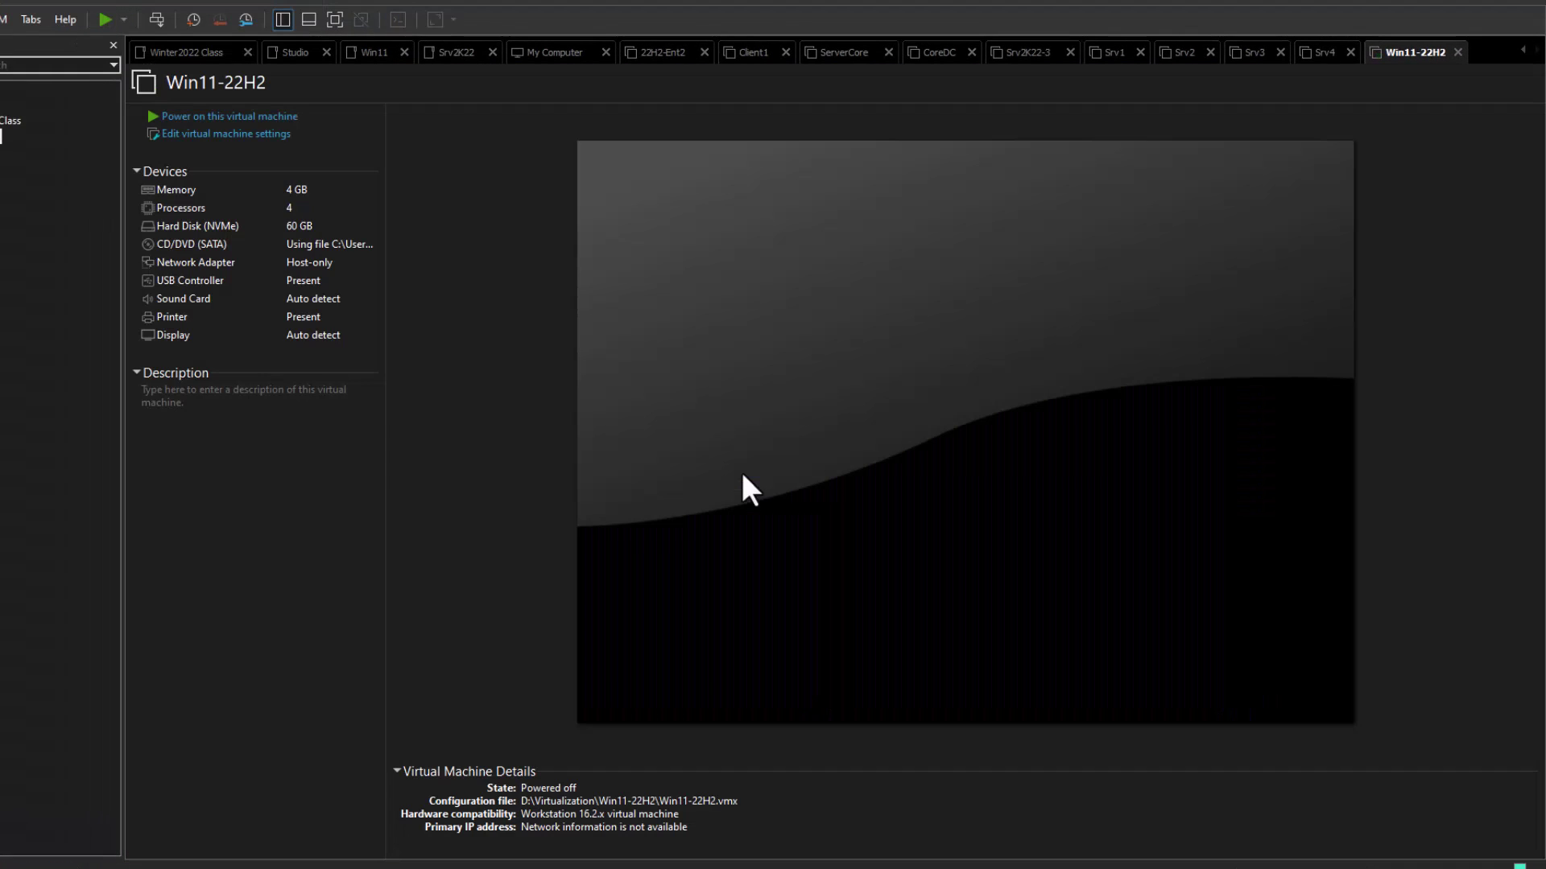
{"action": "left_click", "coordinate": [1527, 12]}
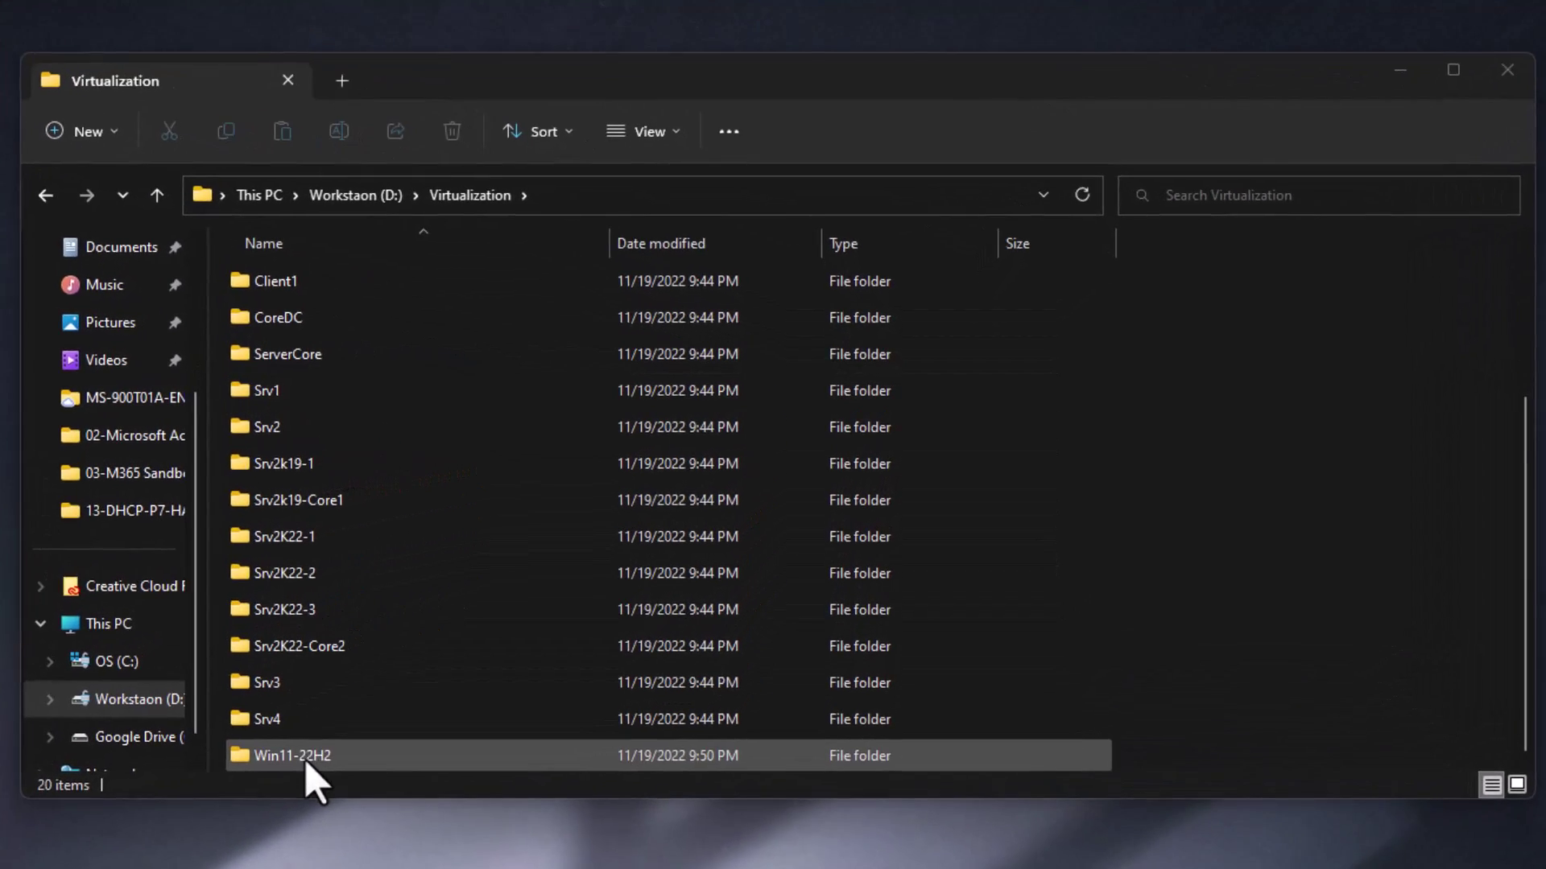
Open the Win11-22H2 folder and bring up the actions for Win11-22H2.vmx
{"action": "double_click", "coordinate": [306, 759]}
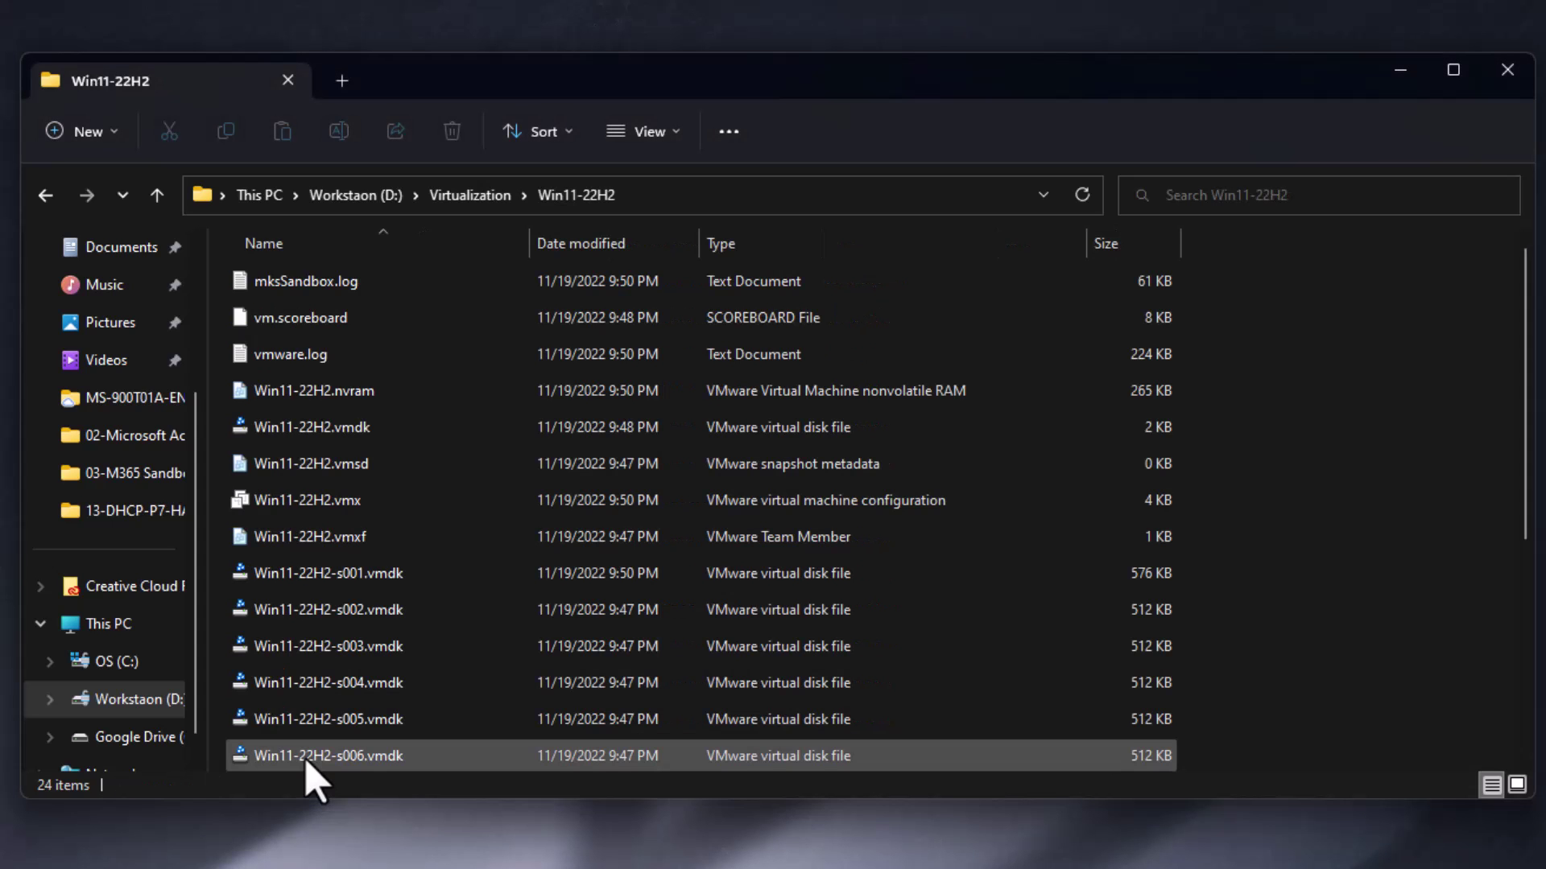
{"action": "mouse_move", "coordinate": [329, 757]}
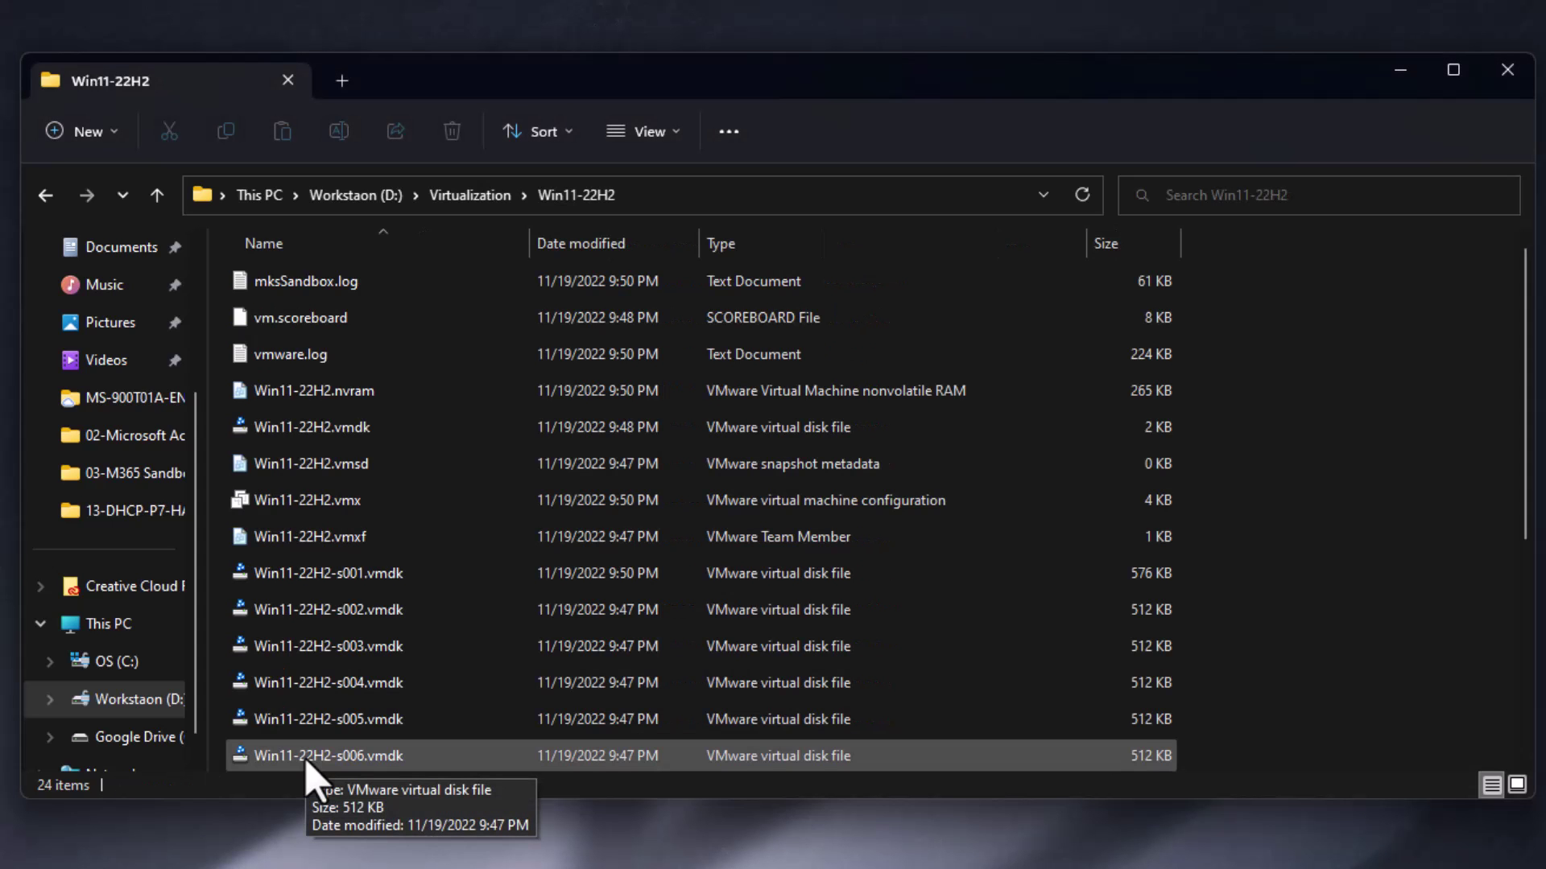
{"action": "left_click", "coordinate": [304, 504]}
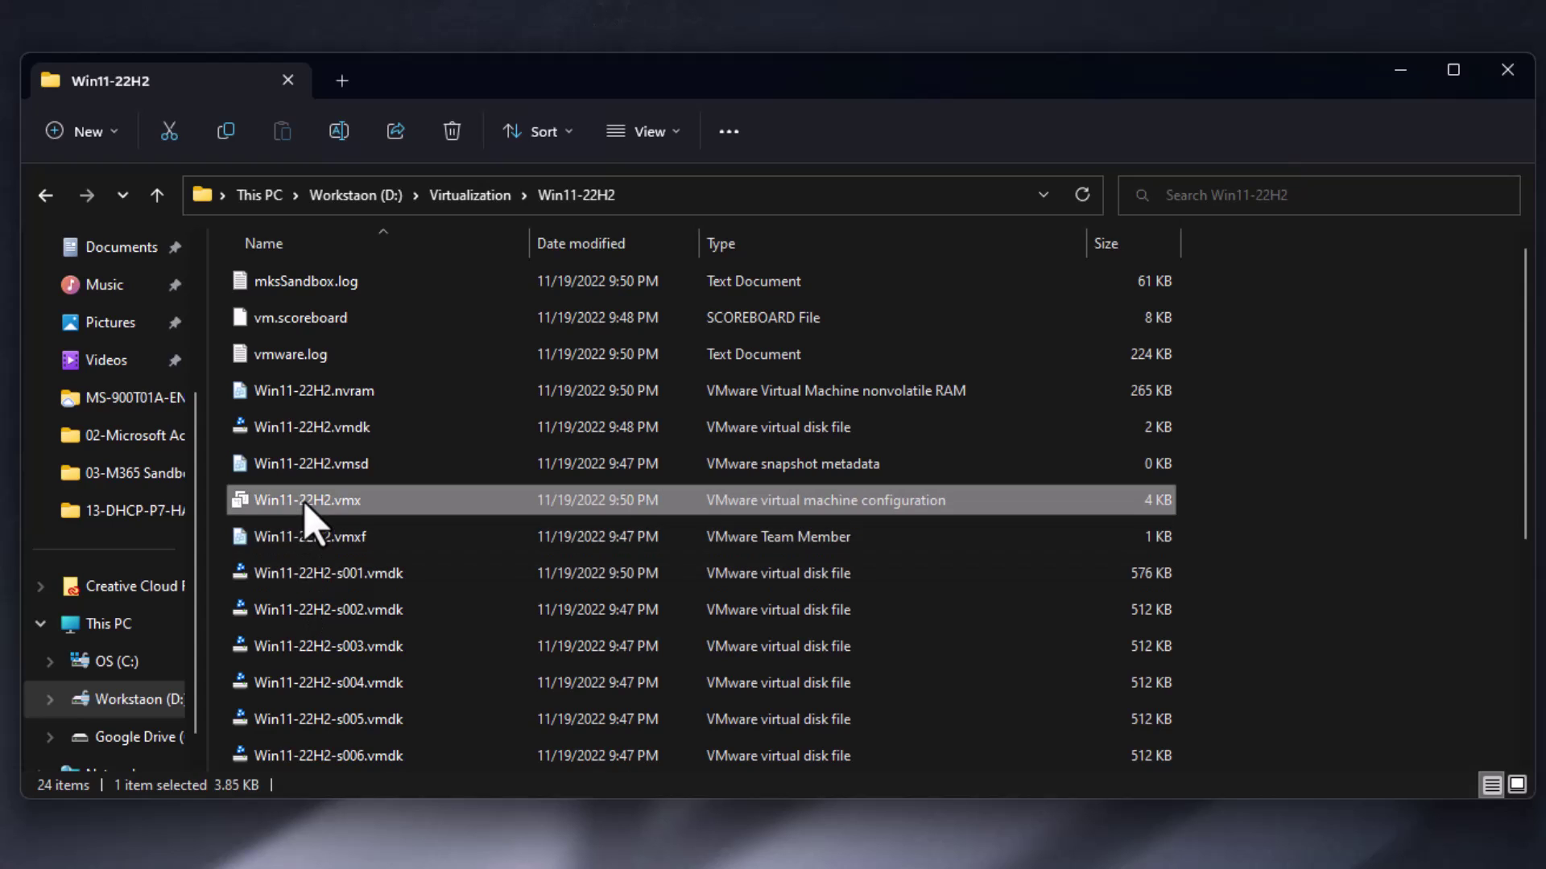
{"action": "right_click", "coordinate": [304, 519]}
{"action": "mouse_move", "coordinate": [411, 616]}
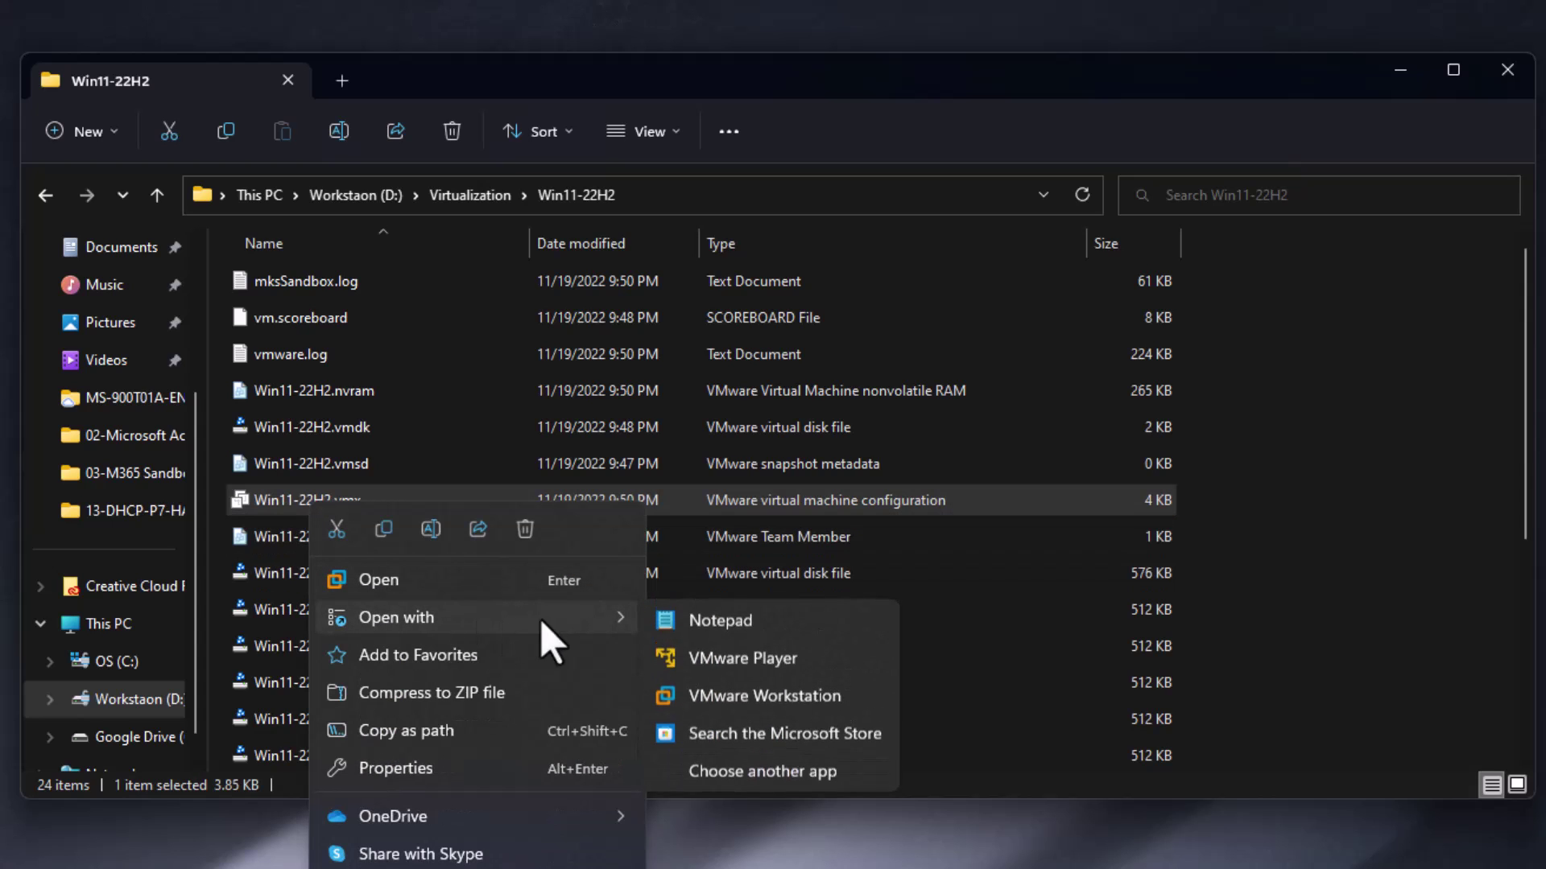
Open Win11-22H2.vmx in Notepad, add managedVM.autoAddVTPM = "software" as a new last line, save and close
{"action": "left_click", "coordinate": [711, 620]}
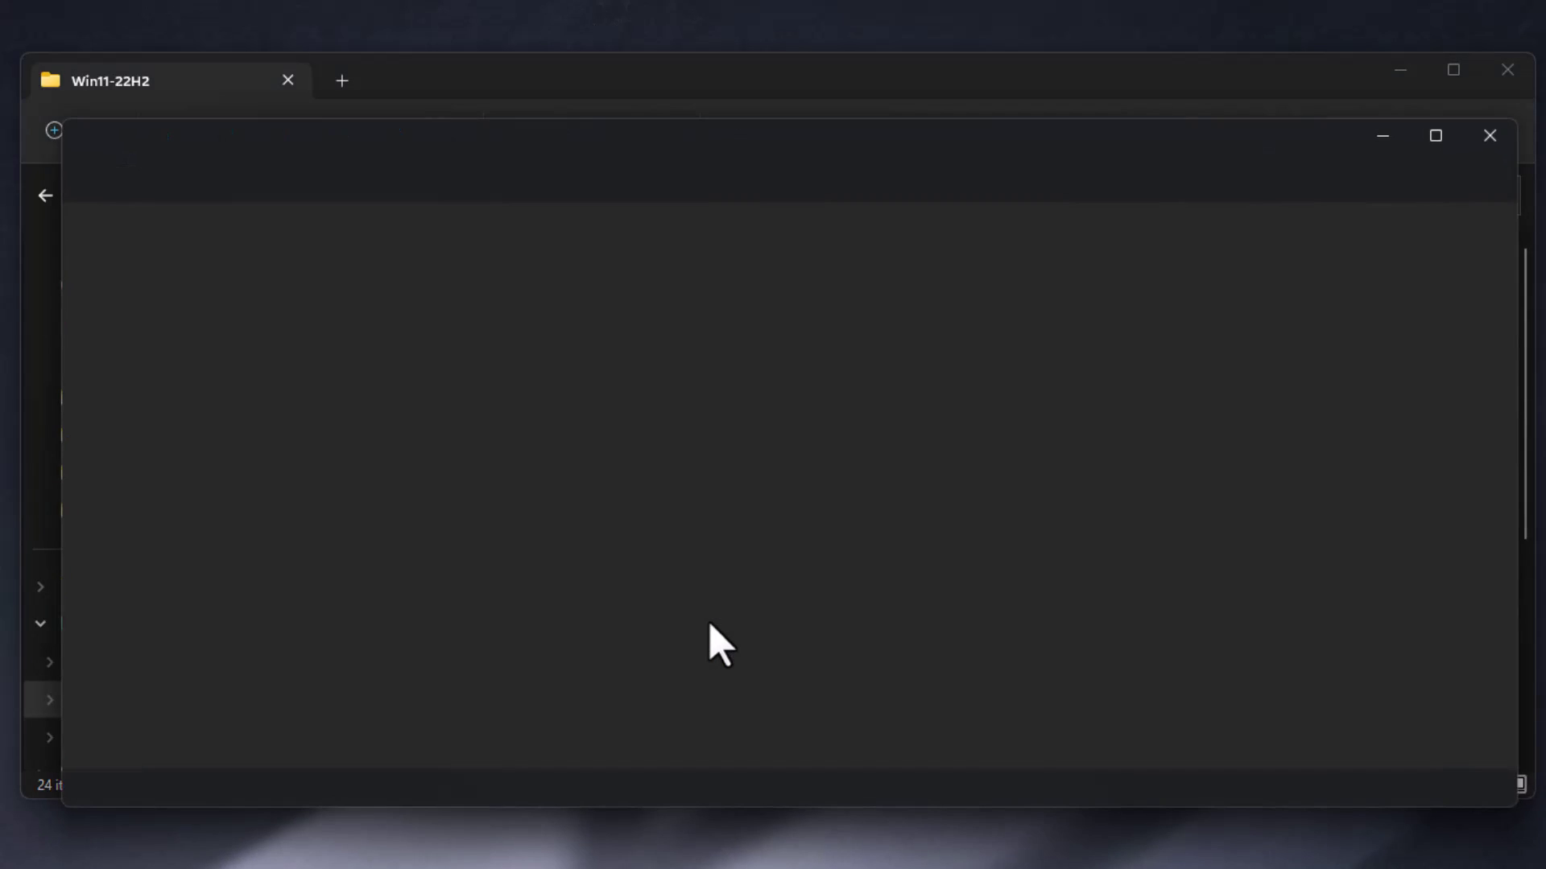
{"action": "scroll", "coordinate": [197, 547], "scroll_direction": "down", "scroll_amount": 2}
{"action": "scroll", "coordinate": [197, 547], "scroll_direction": "down", "scroll_amount": 10}
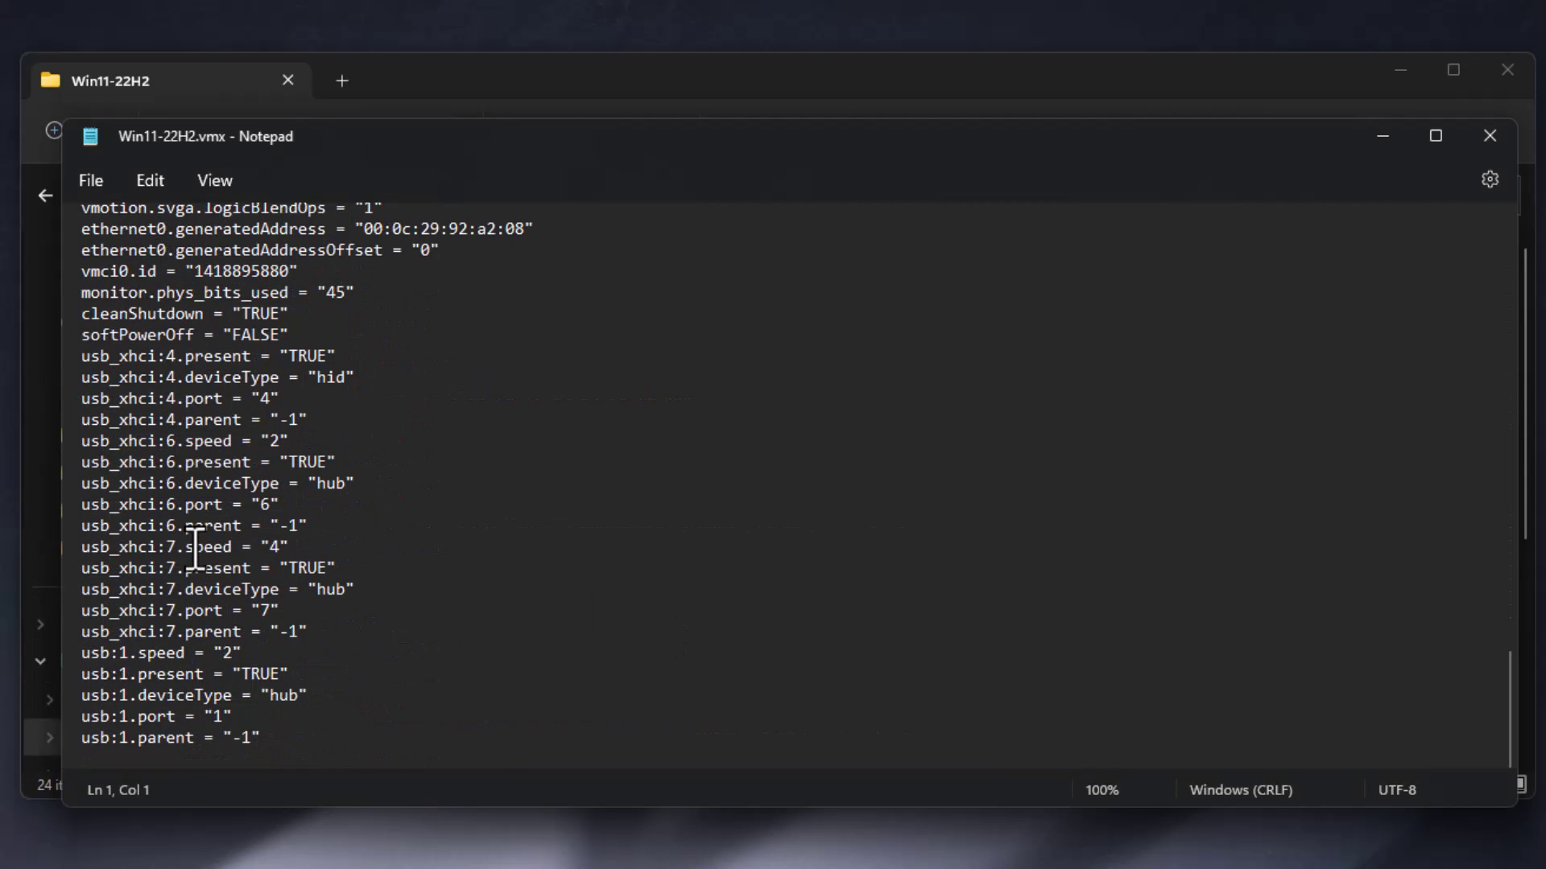
{"action": "left_click", "coordinate": [298, 740]}
{"action": "key", "text": "Return"}
{"action": "type", "text": "managedVM.autoAddVTPM = \"software\""}
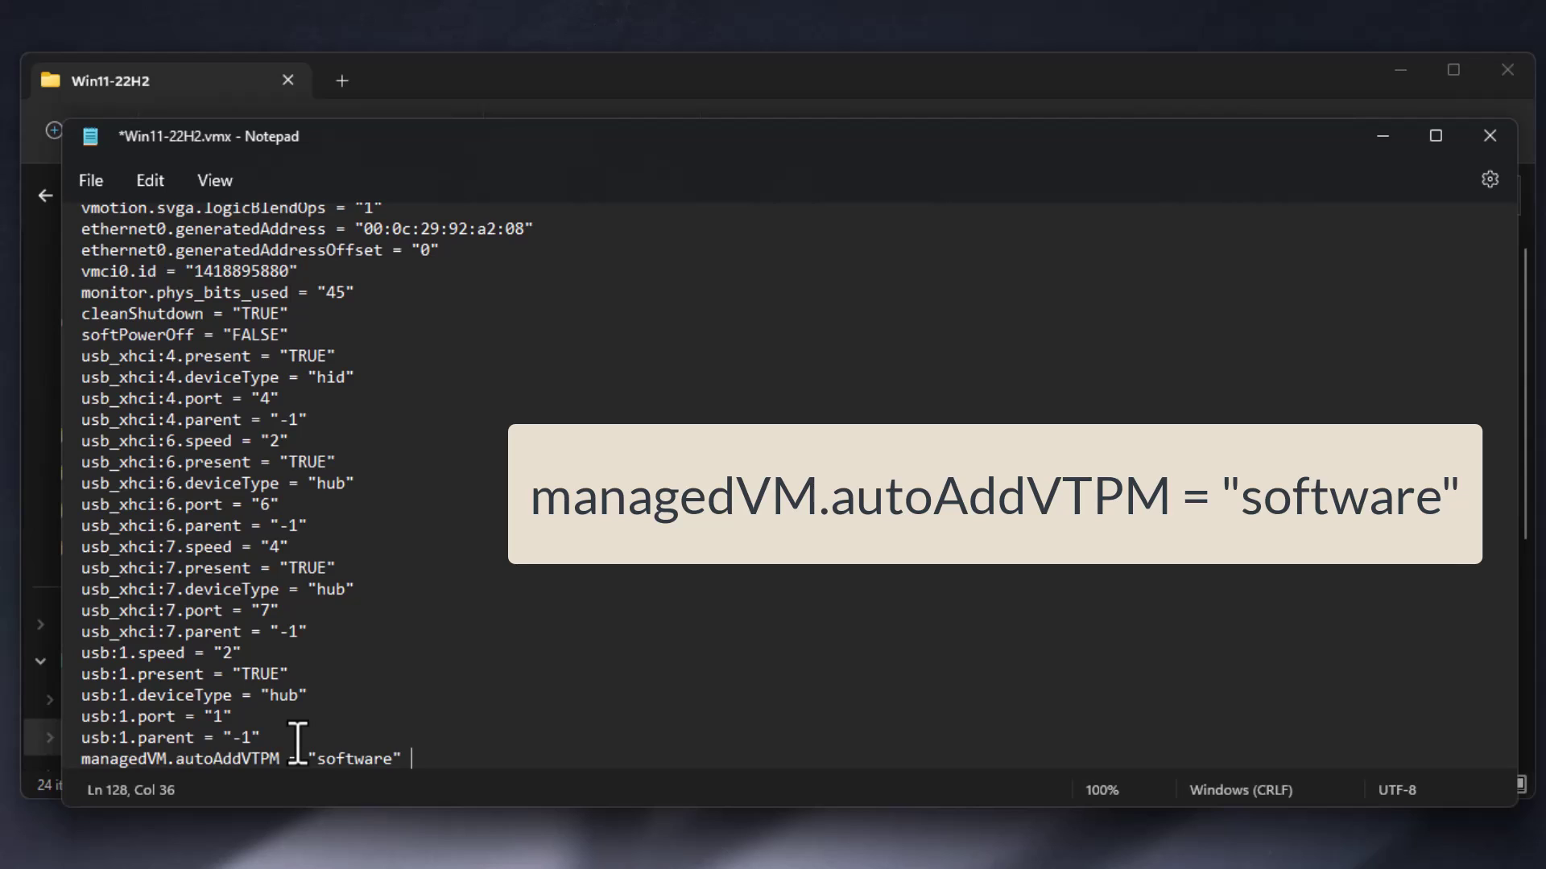
{"action": "key", "text": "Return"}
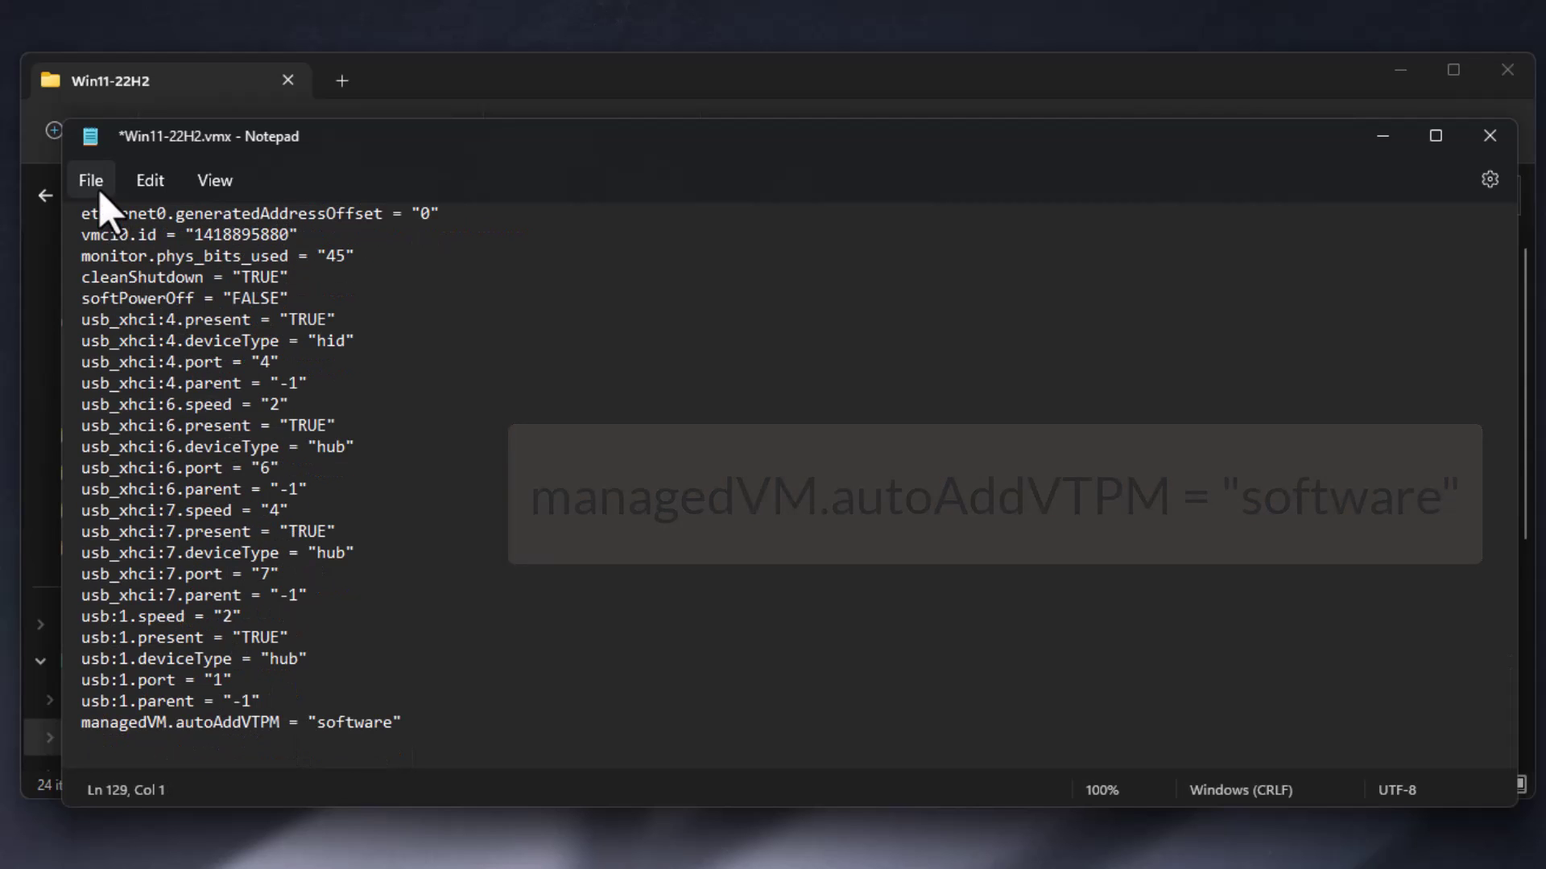
{"action": "left_click", "coordinate": [94, 188]}
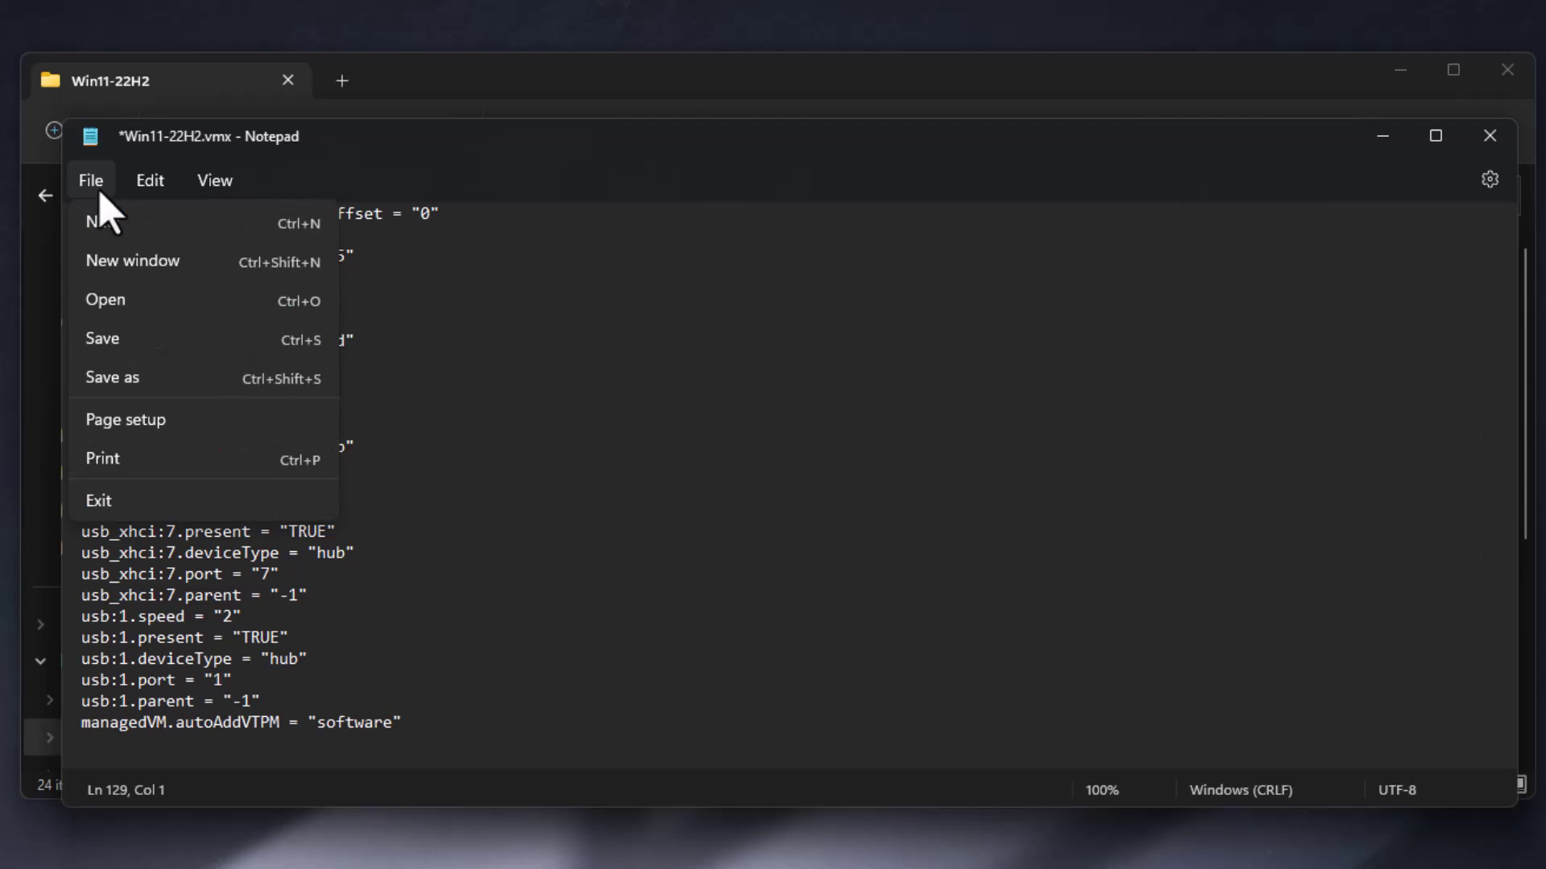
{"action": "left_click", "coordinate": [136, 347]}
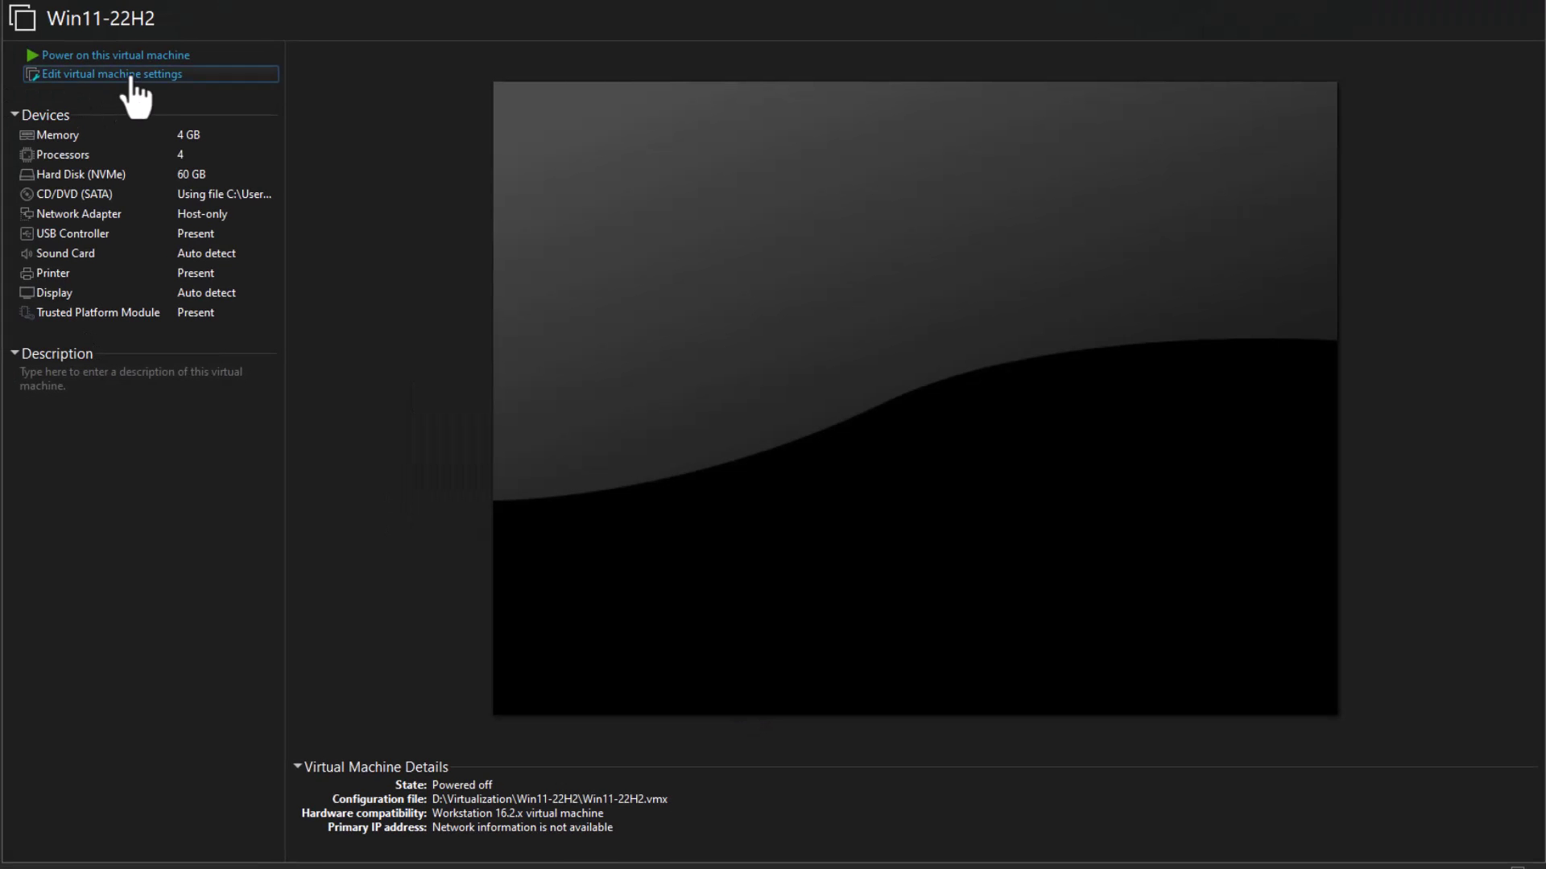
{"action": "left_click", "coordinate": [136, 75]}
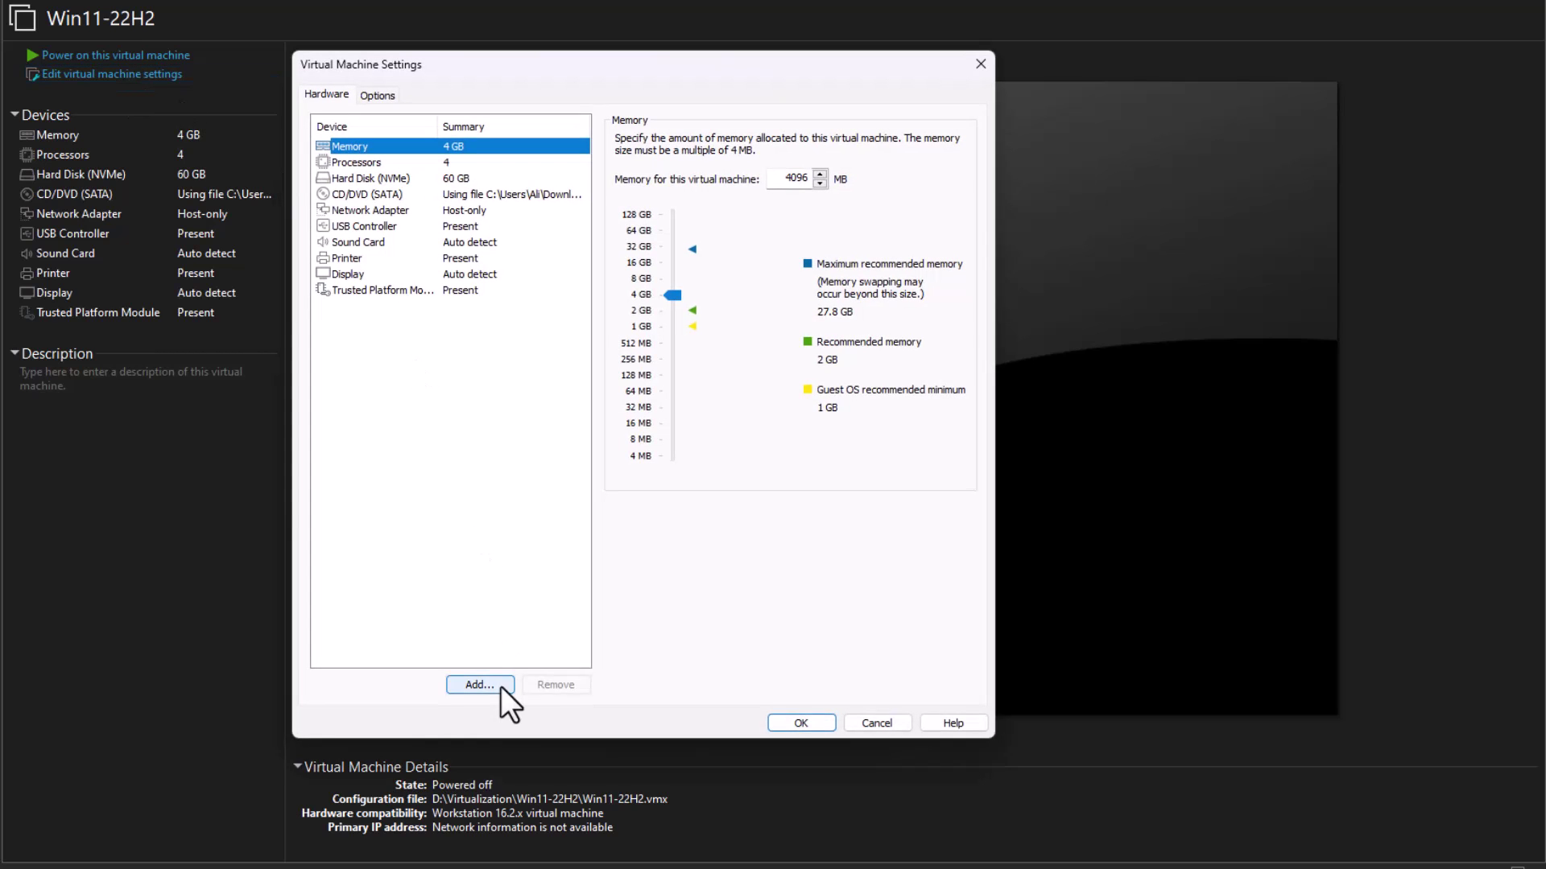
{"action": "left_click", "coordinate": [383, 290]}
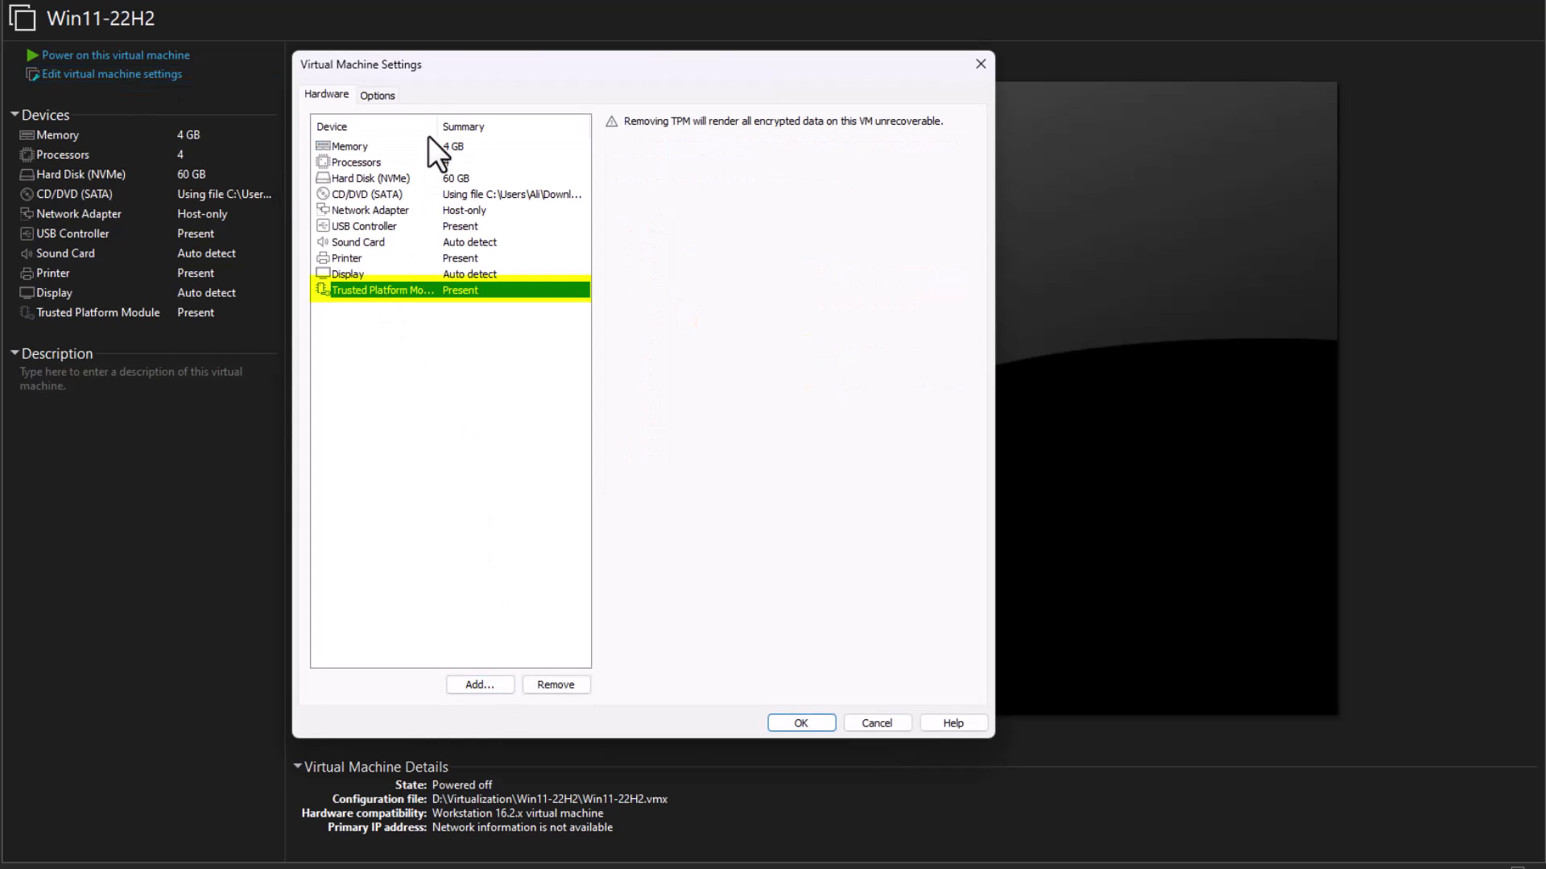
{"action": "left_click_drag", "start_coordinate": [438, 127], "coordinate": [468, 128]}
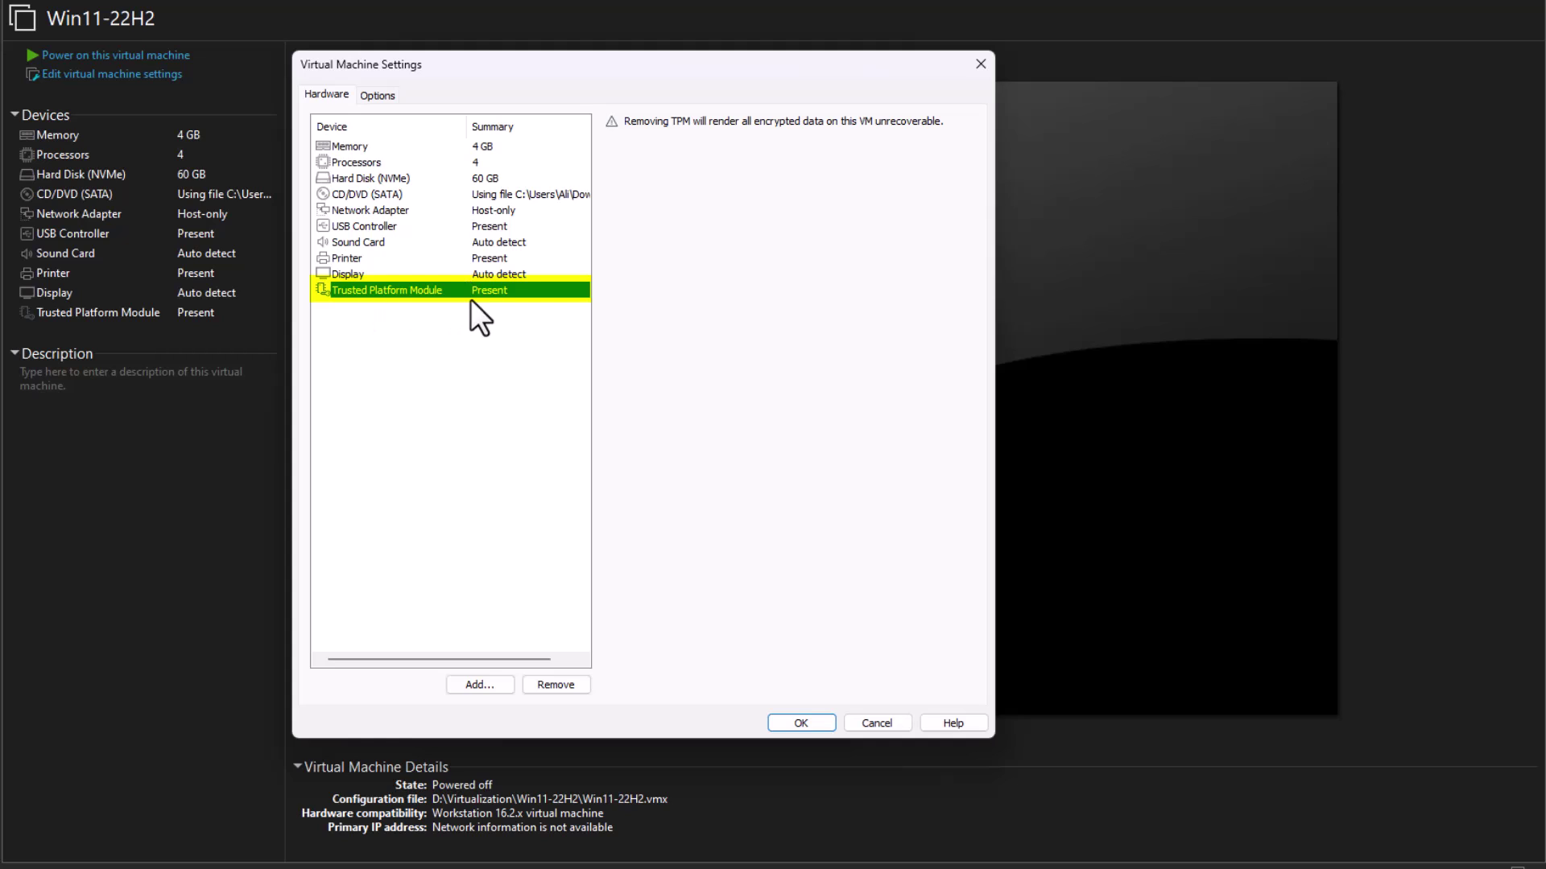
{"action": "left_click", "coordinate": [797, 723]}
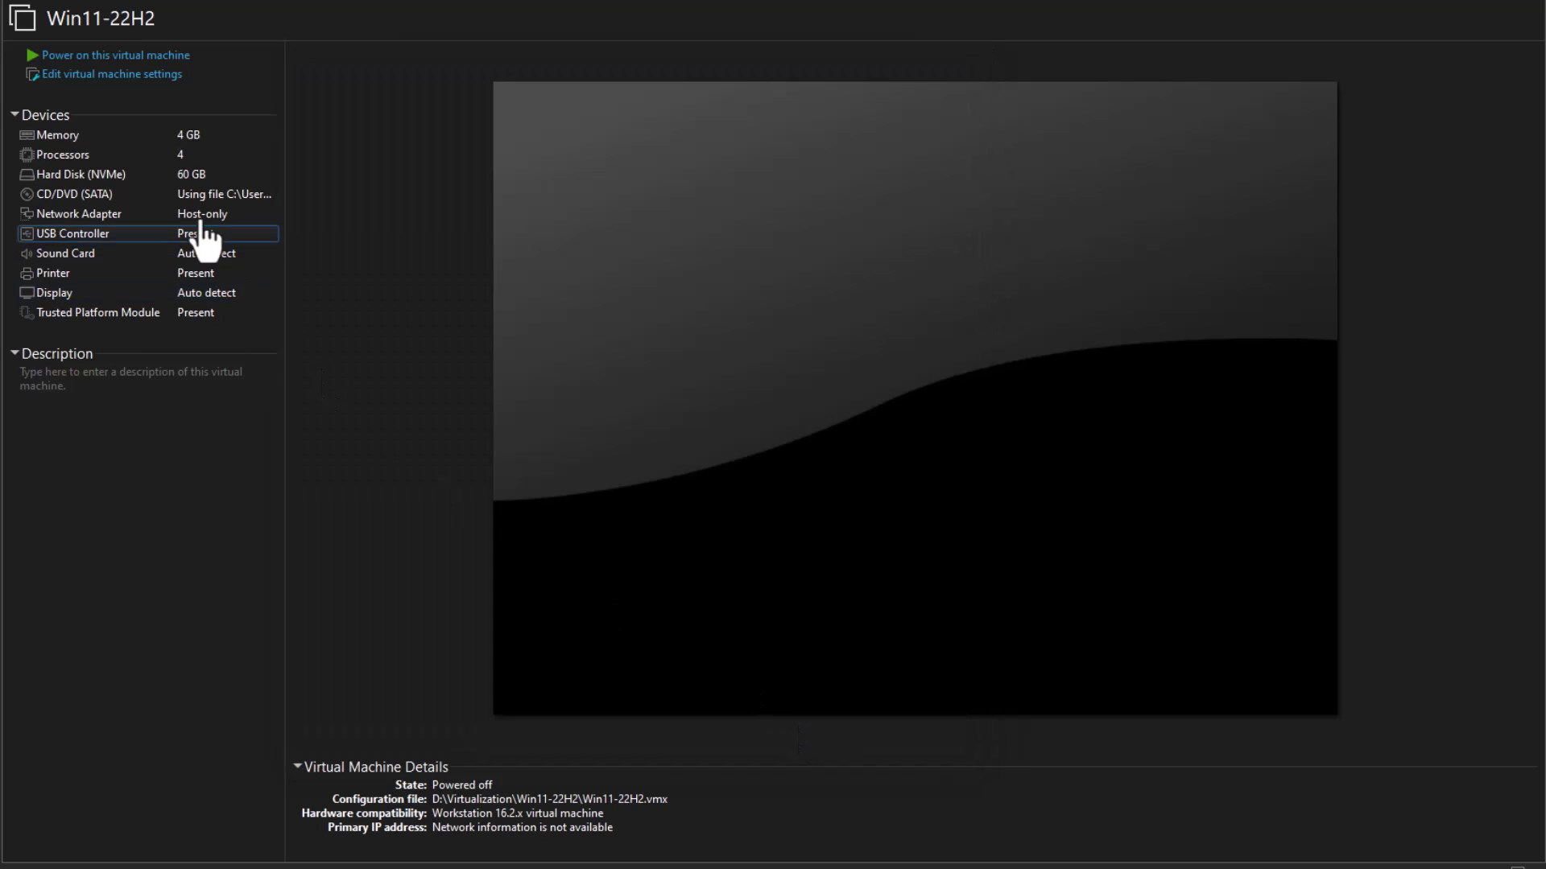
Power on Win11-22H2 and start the Windows 11 install with default language settings
{"action": "left_click", "coordinate": [109, 57]}
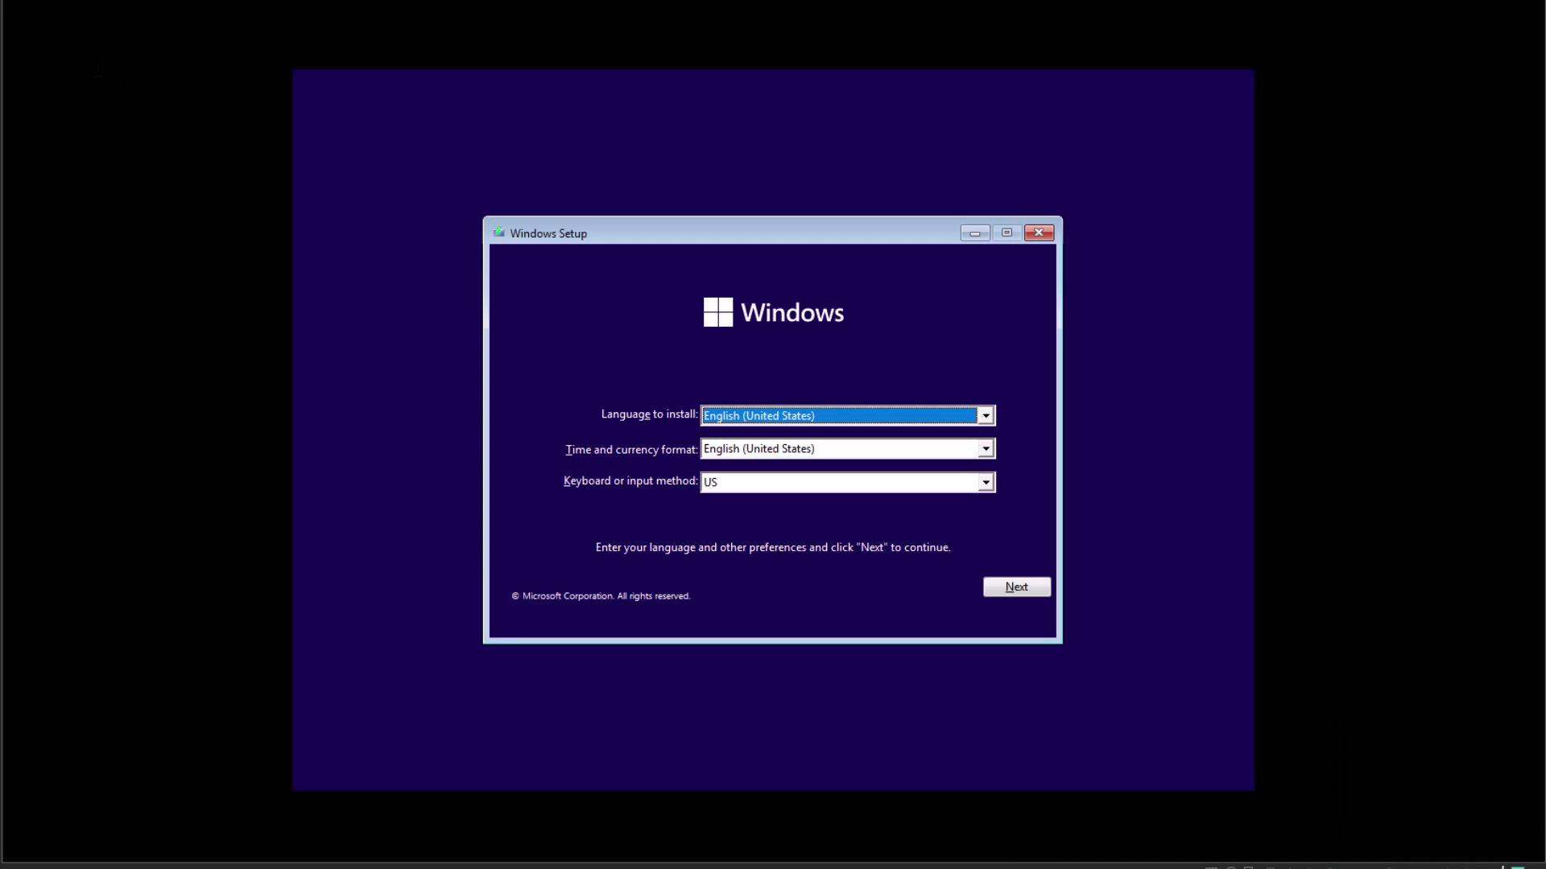
{"action": "left_click", "coordinate": [1012, 585]}
{"action": "left_click", "coordinate": [822, 442]}
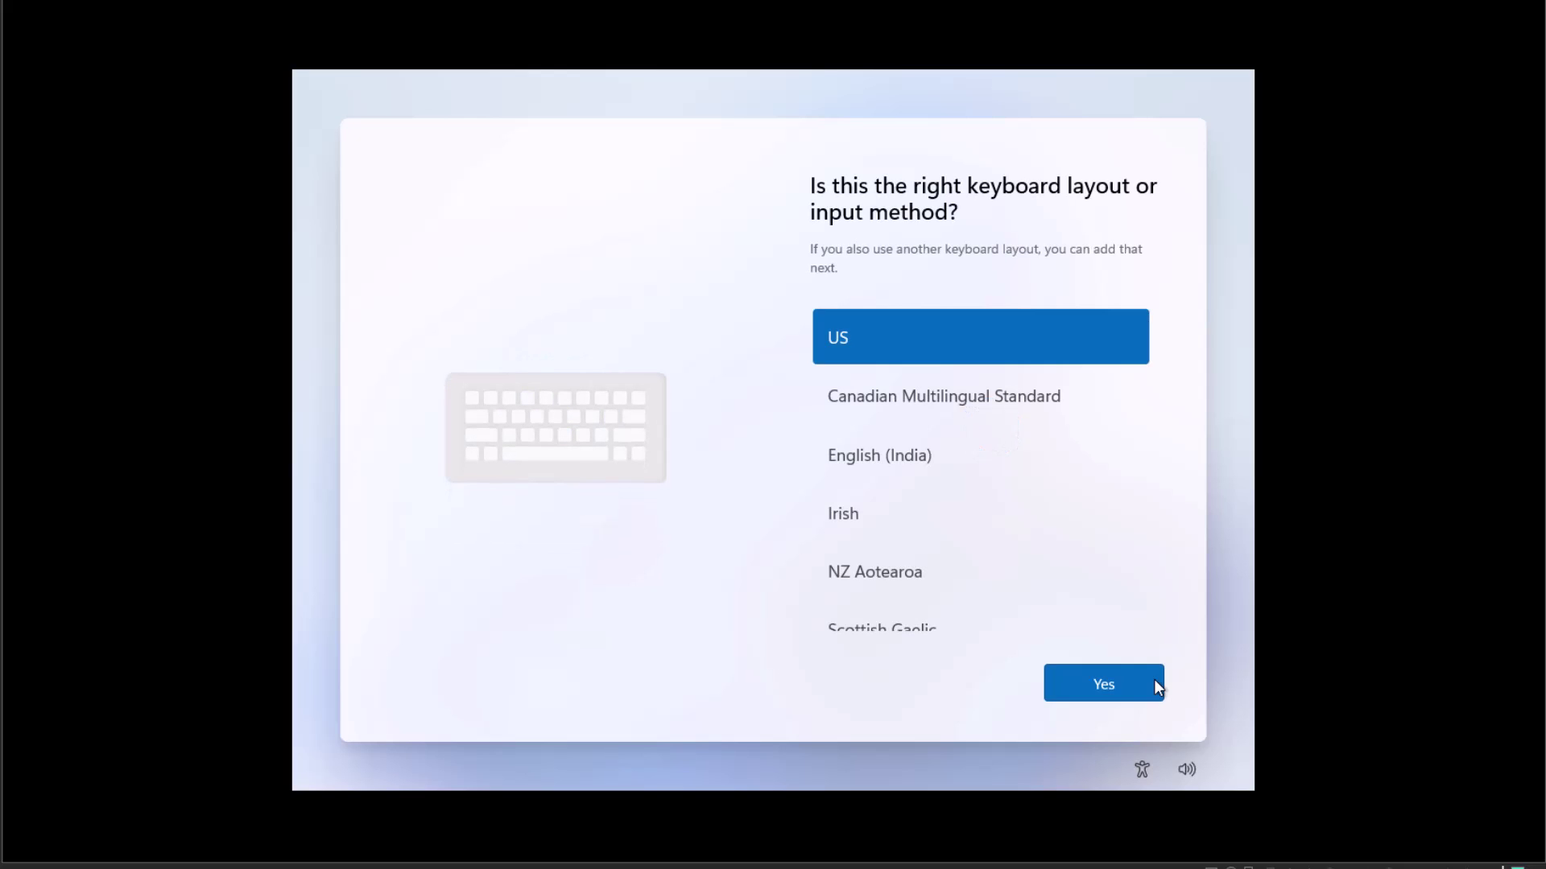
Accept the US keyboard layout and continue after entering the account name
{"action": "left_click", "coordinate": [1112, 686]}
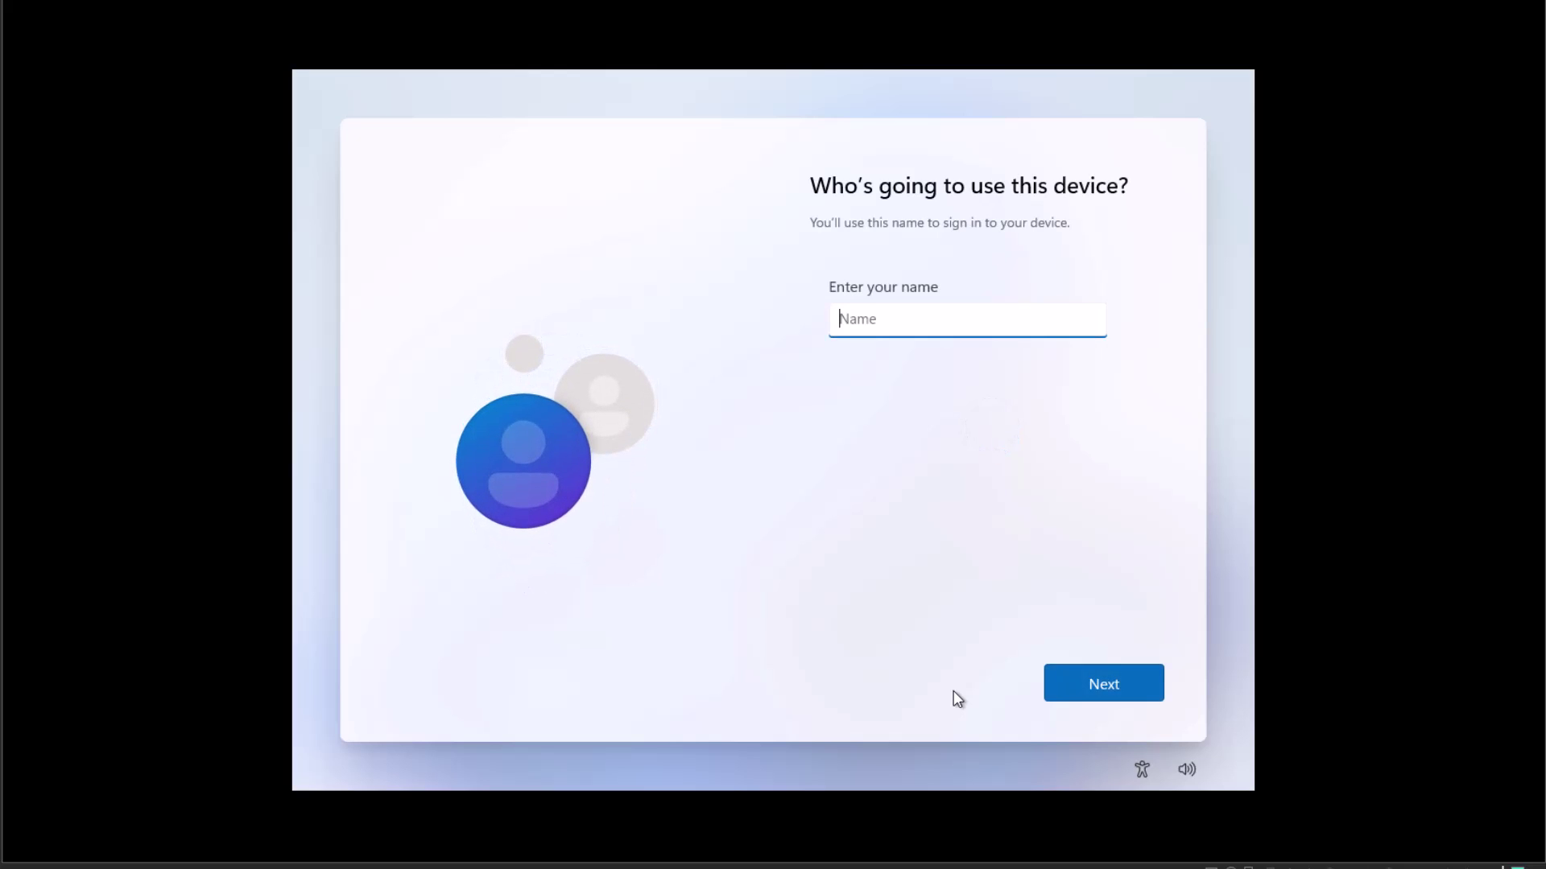
{"action": "type", "text": "Ali"}
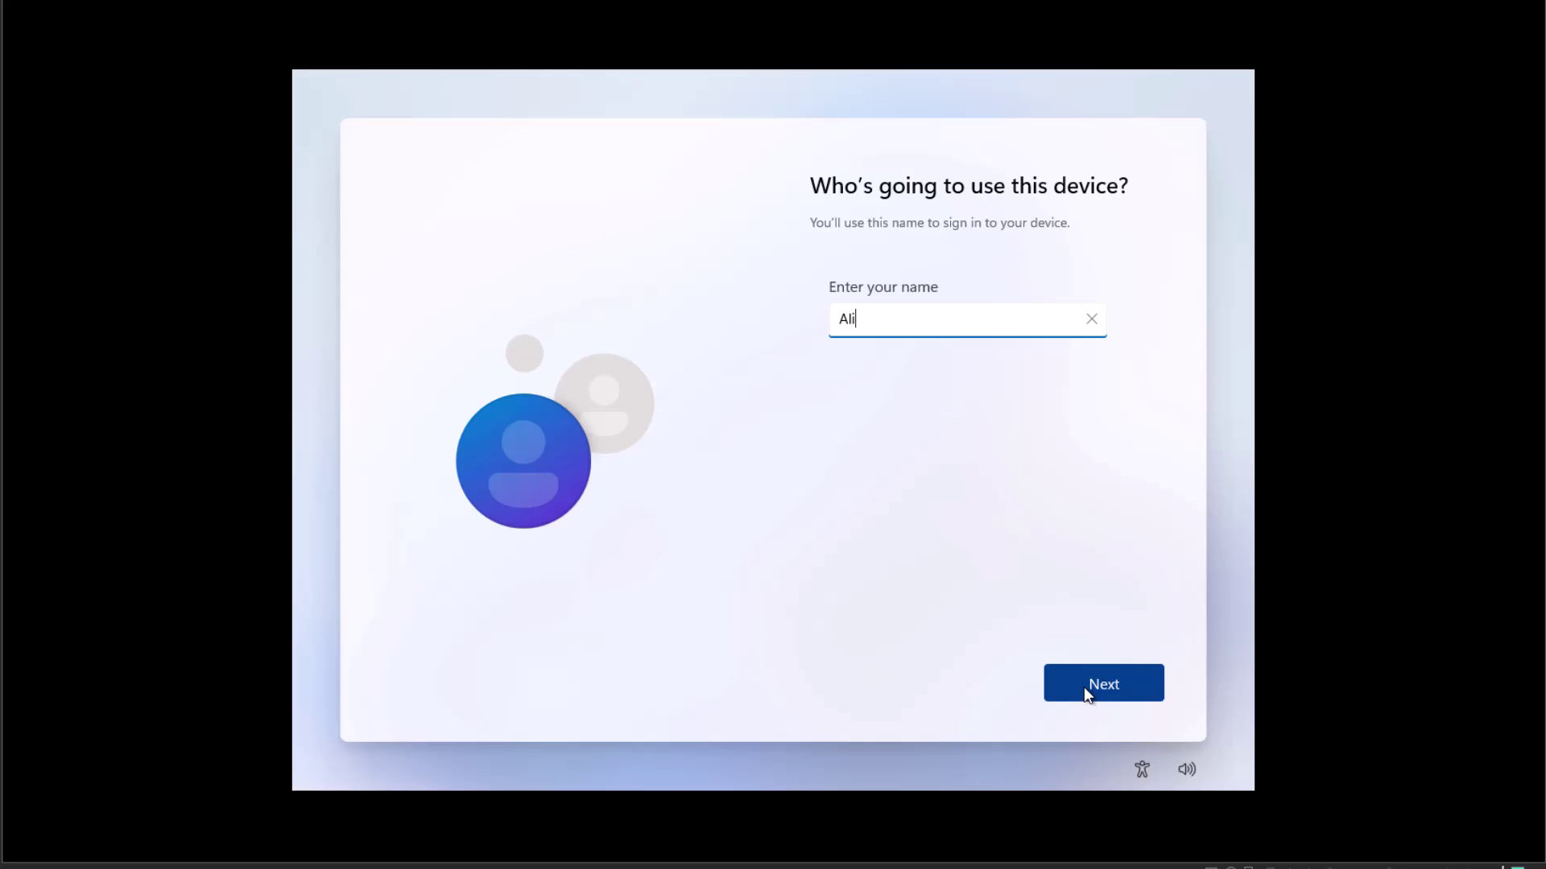
{"action": "left_click", "coordinate": [1084, 687]}
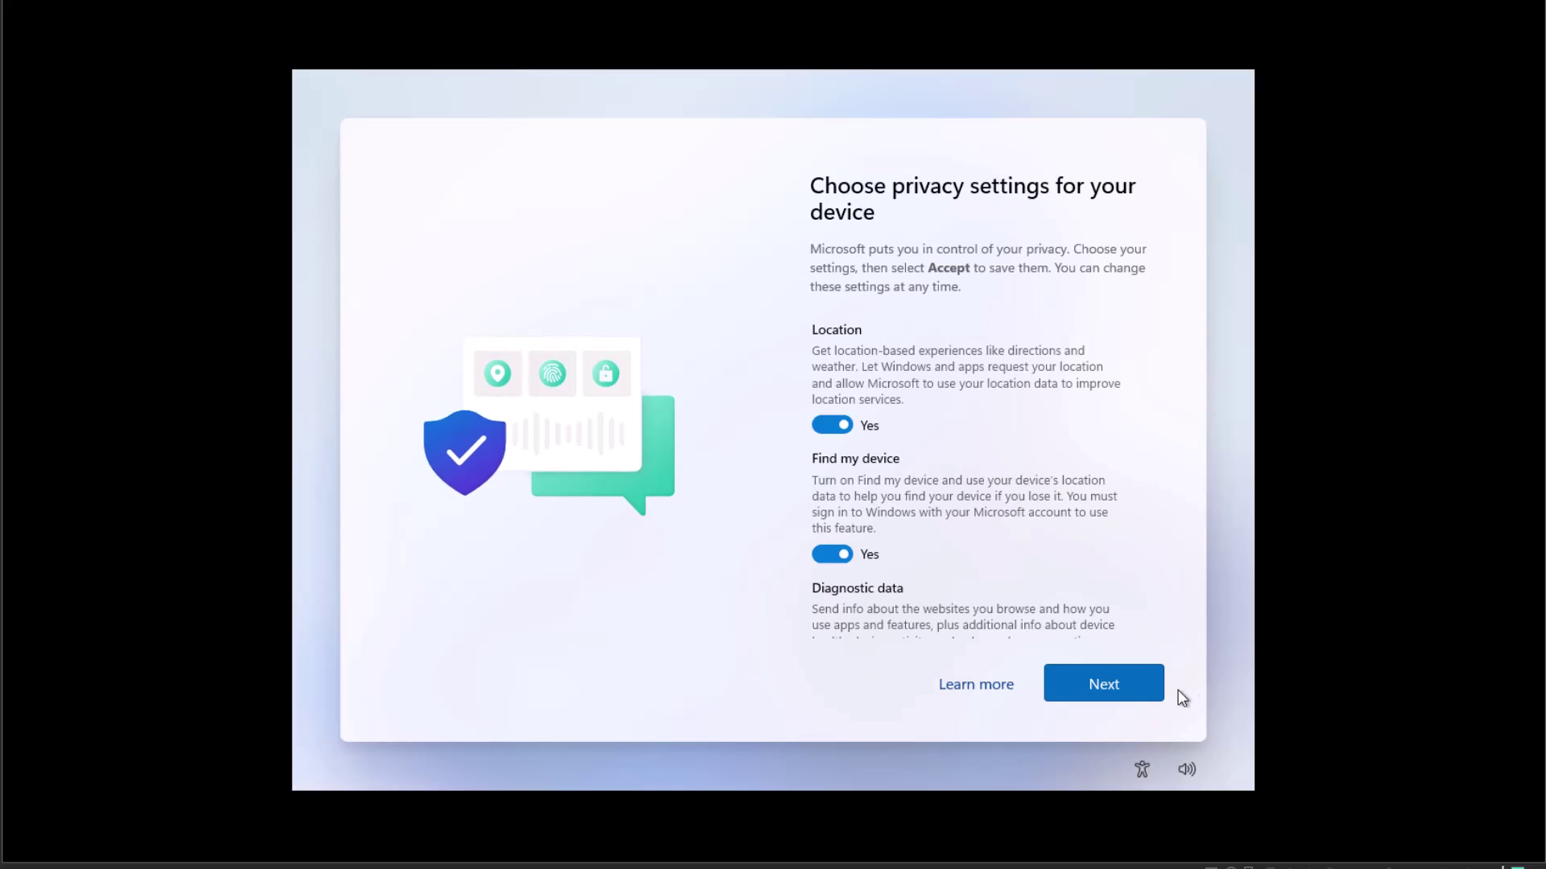
Accept the privacy settings to finish setup and reach the Windows desktop
{"action": "left_click", "coordinate": [1100, 686]}
{"action": "left_click", "coordinate": [1100, 688]}
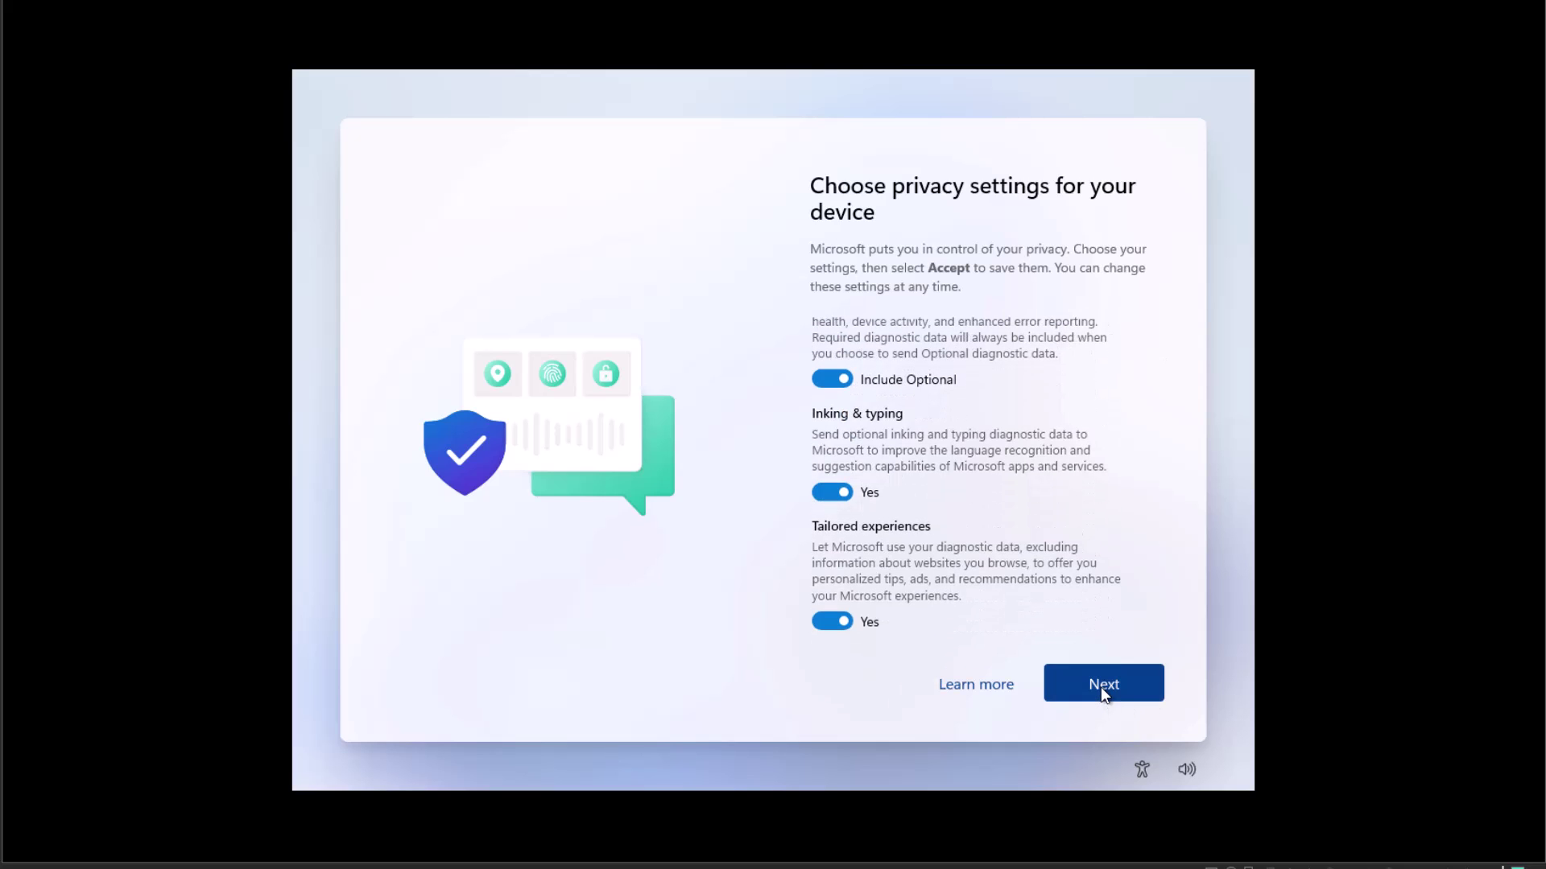
{"action": "left_click", "coordinate": [1100, 687]}
{"action": "left_click", "coordinate": [1099, 687]}
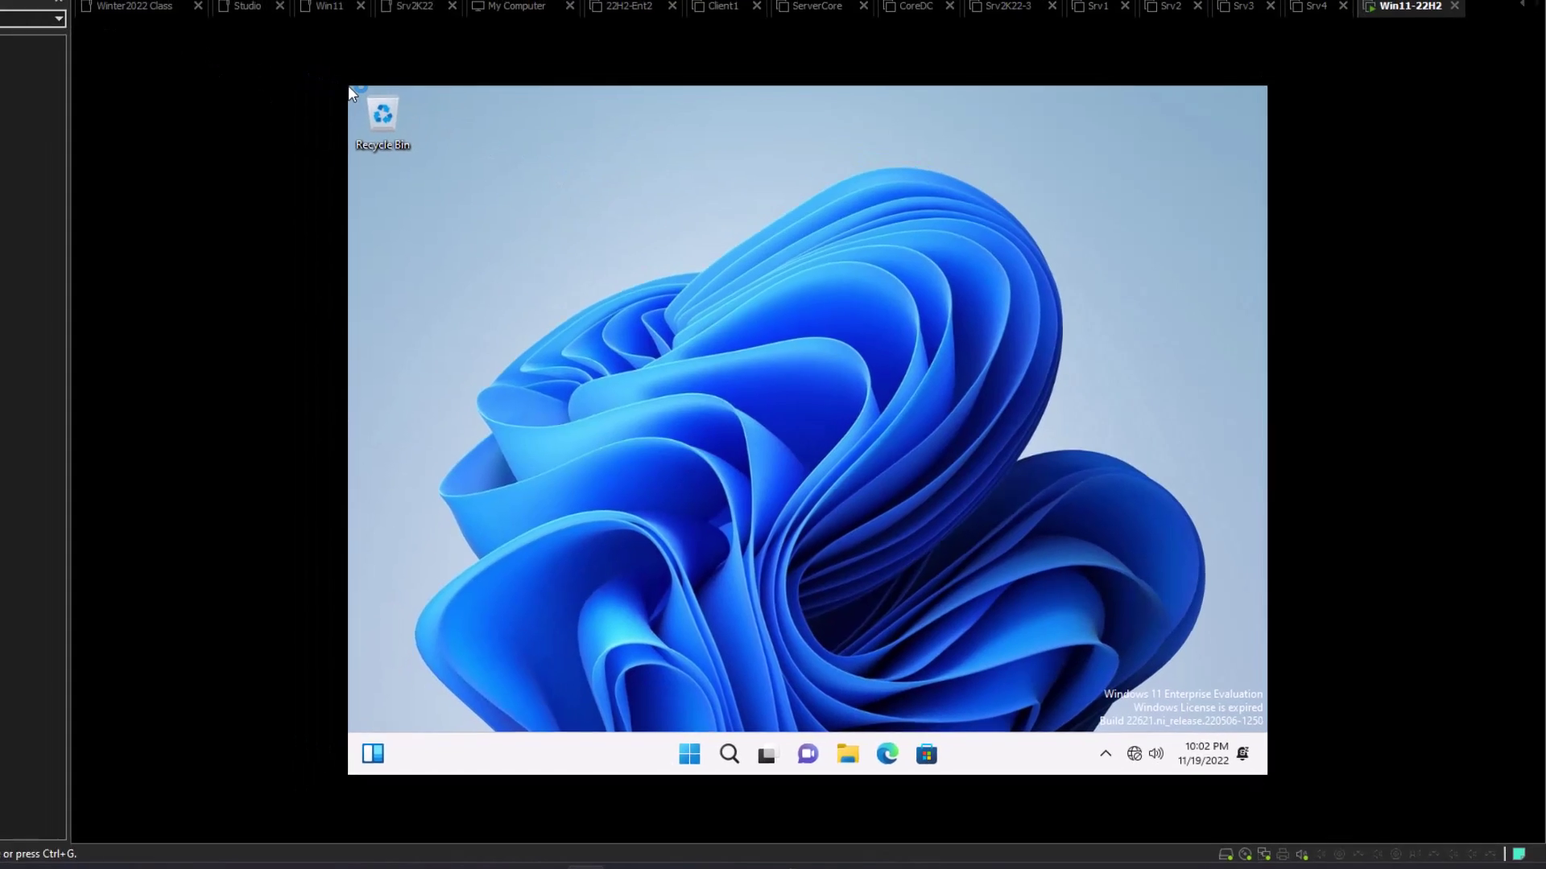
{"action": "left_click", "coordinate": [64, 8]}
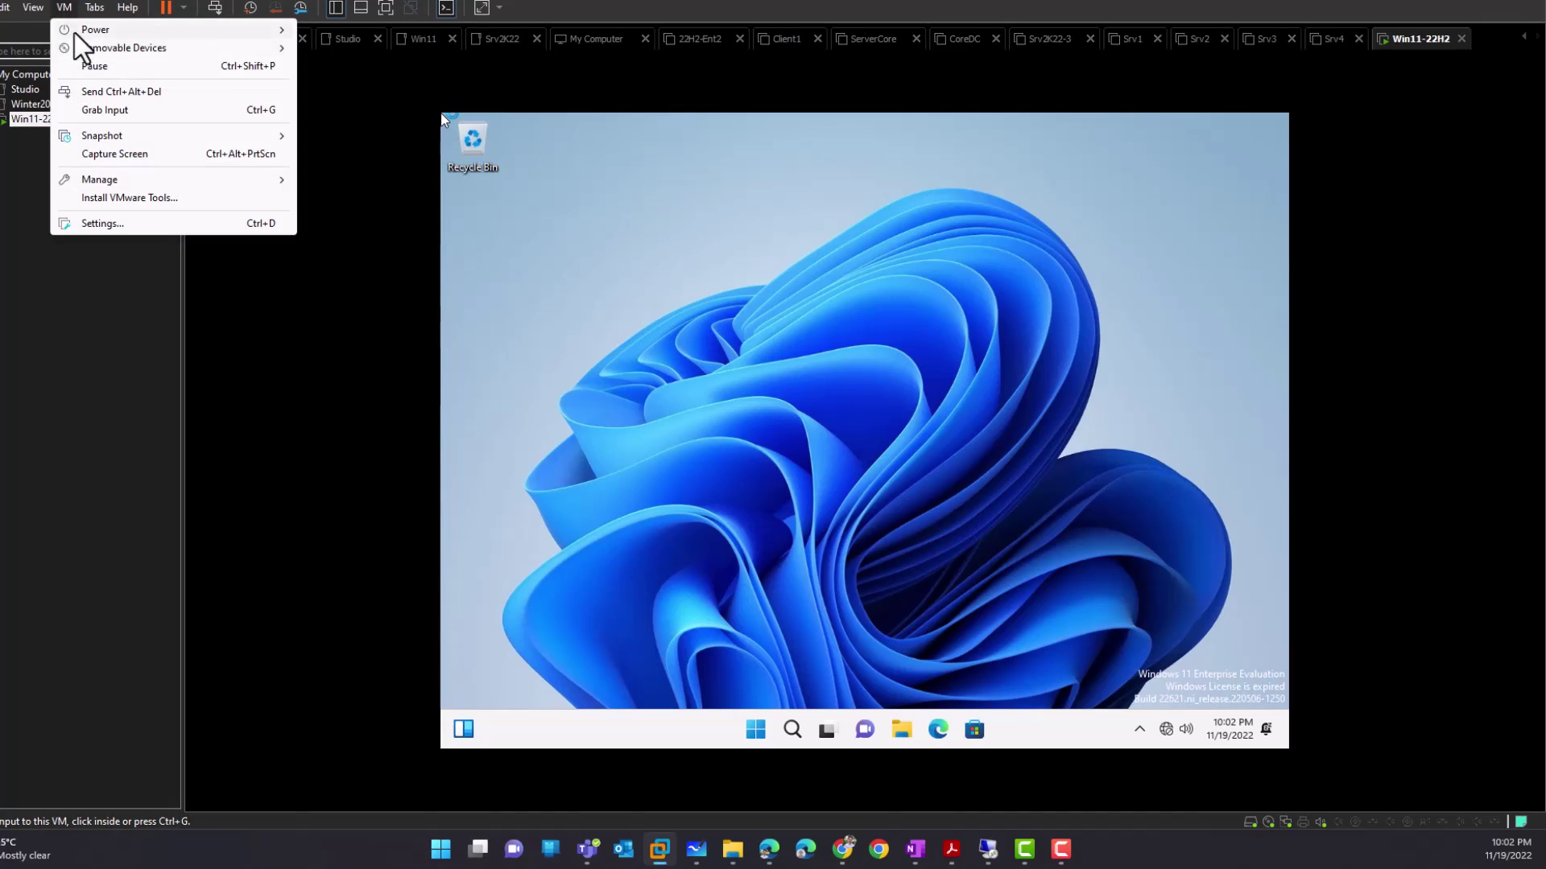
Mount the VMware Tools installer disc via VM > Install VMware Tools and open File Explorer in the VM
{"action": "left_click", "coordinate": [160, 200]}
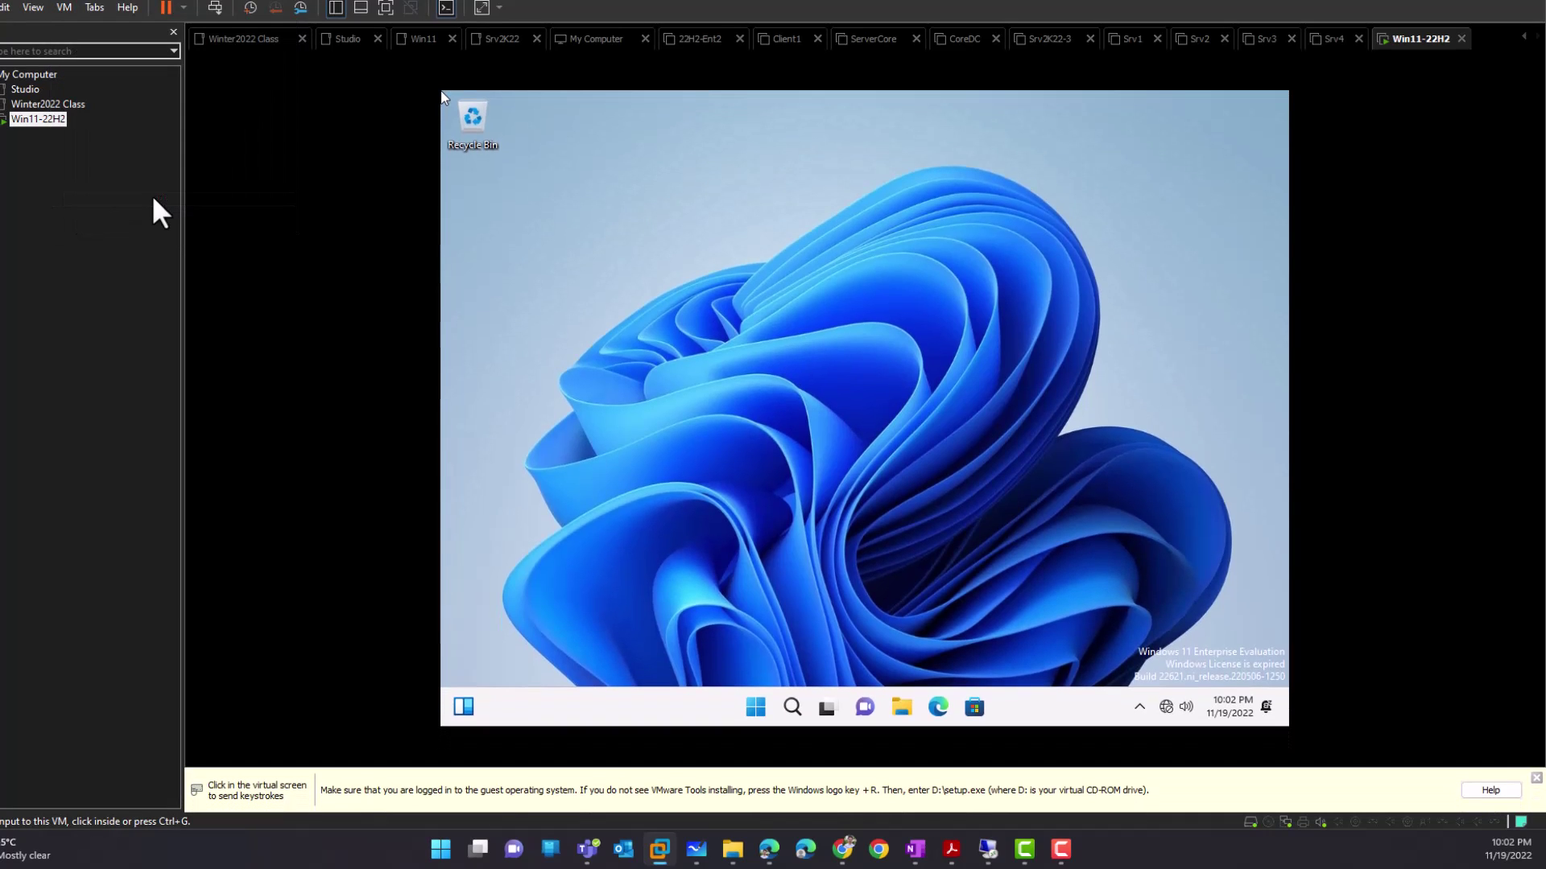
{"action": "left_click", "coordinate": [605, 375]}
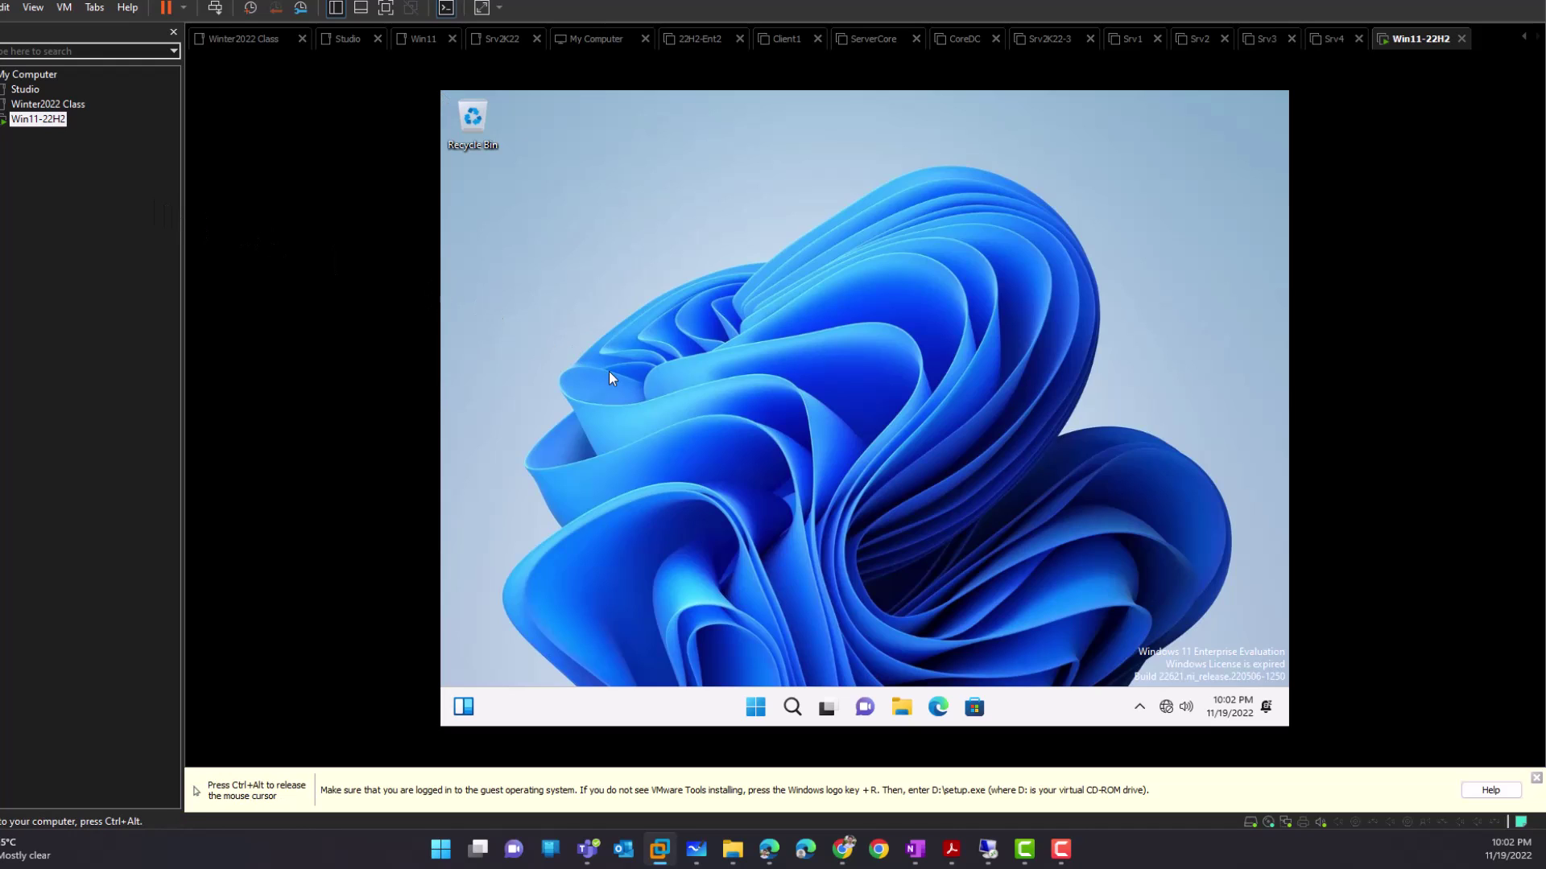
{"action": "left_click", "coordinate": [902, 707]}
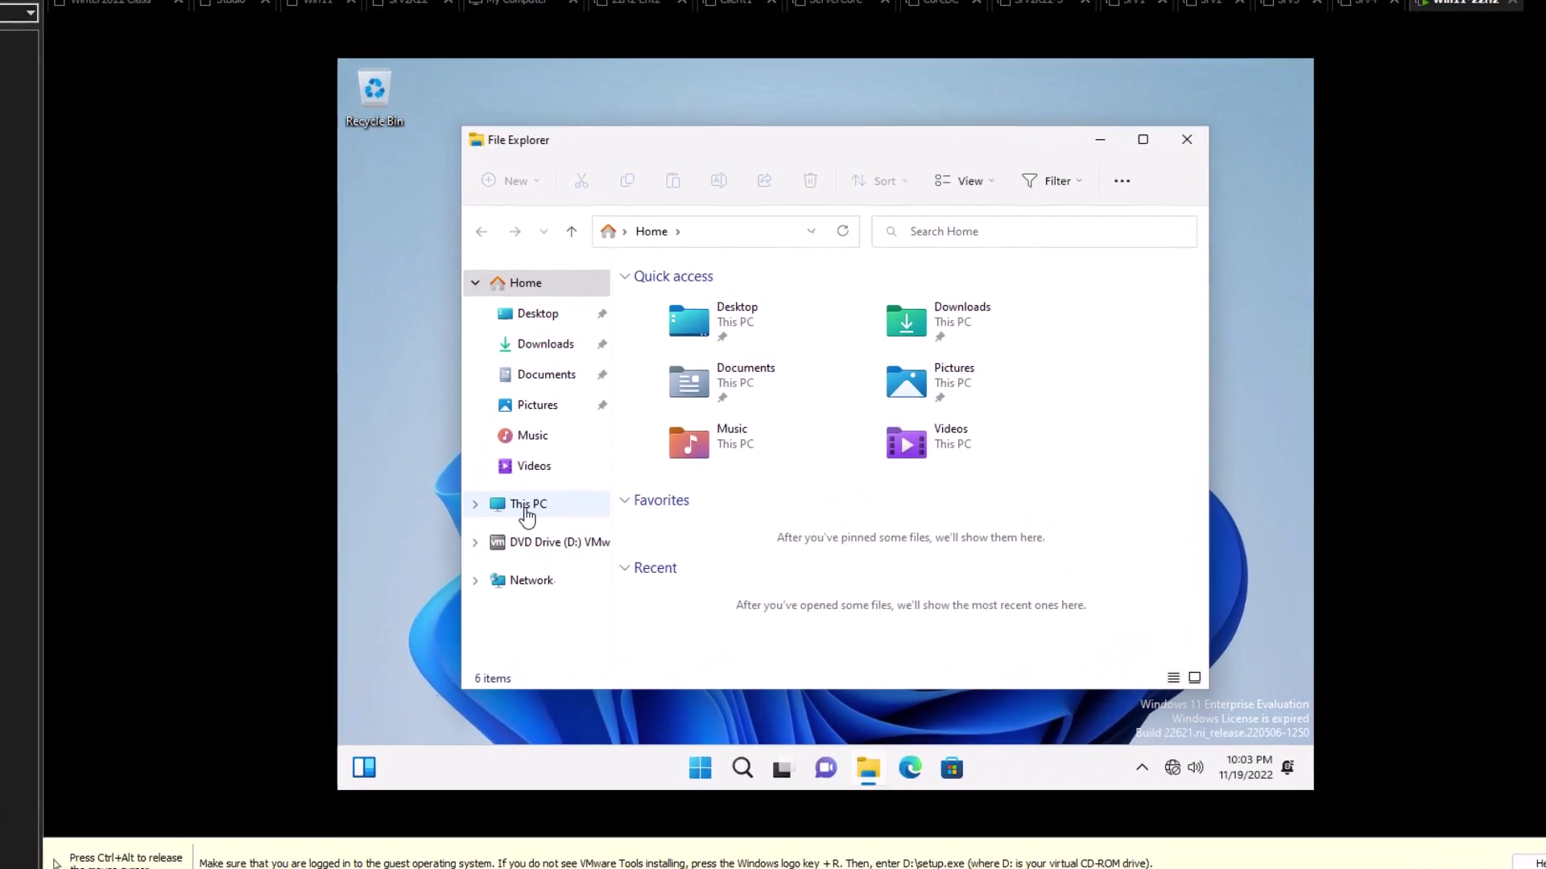
Launch the VMware Tools installer from the DVD Drive (D:) under This PC
{"action": "left_click", "coordinate": [606, 477]}
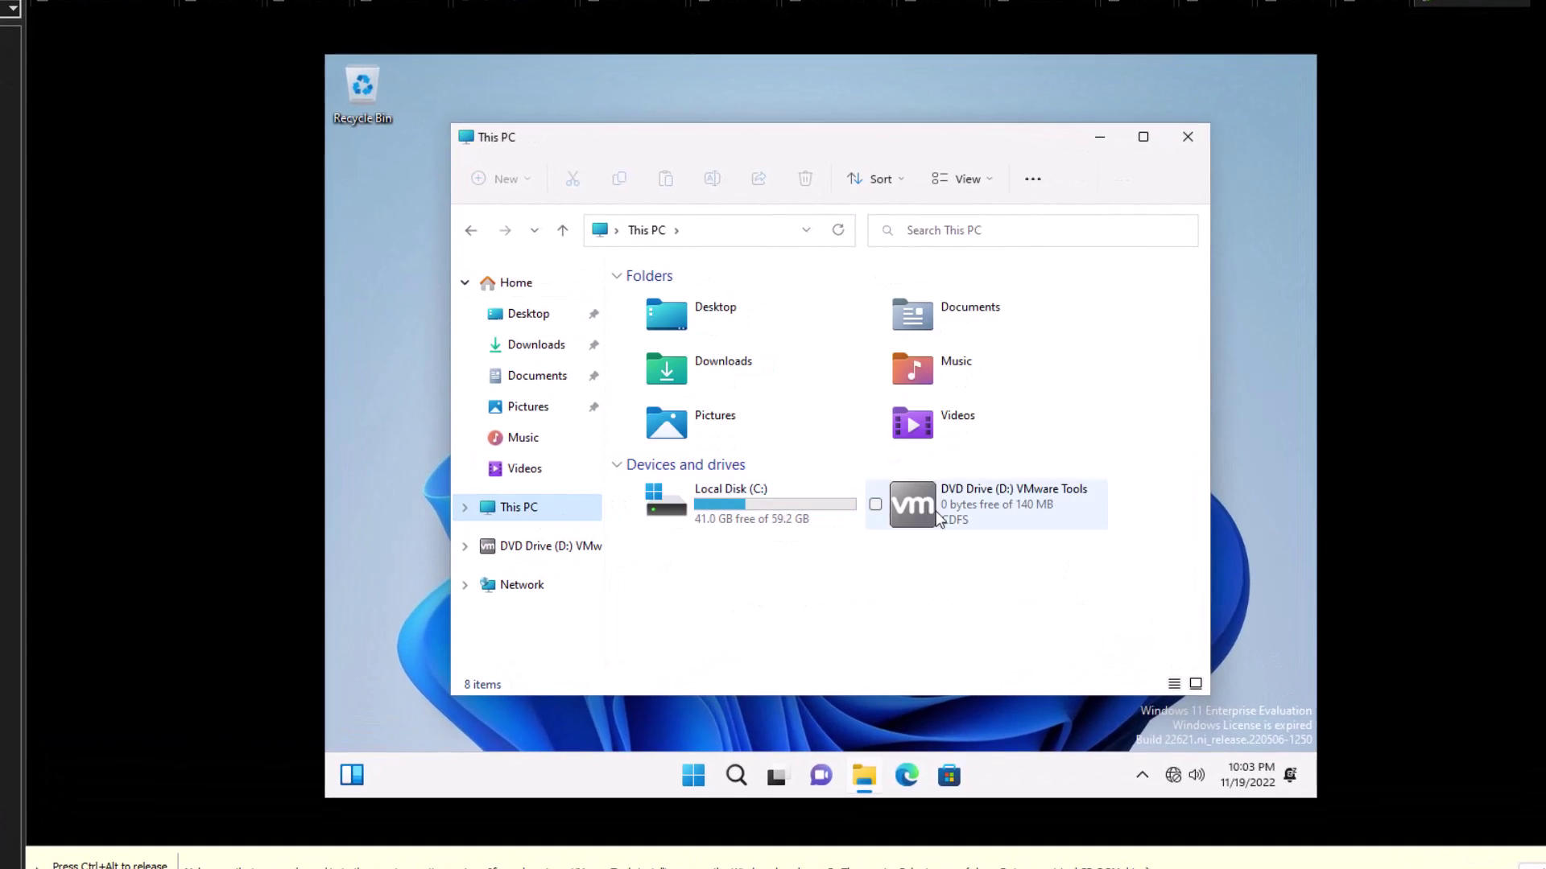
{"action": "left_click", "coordinate": [965, 520]}
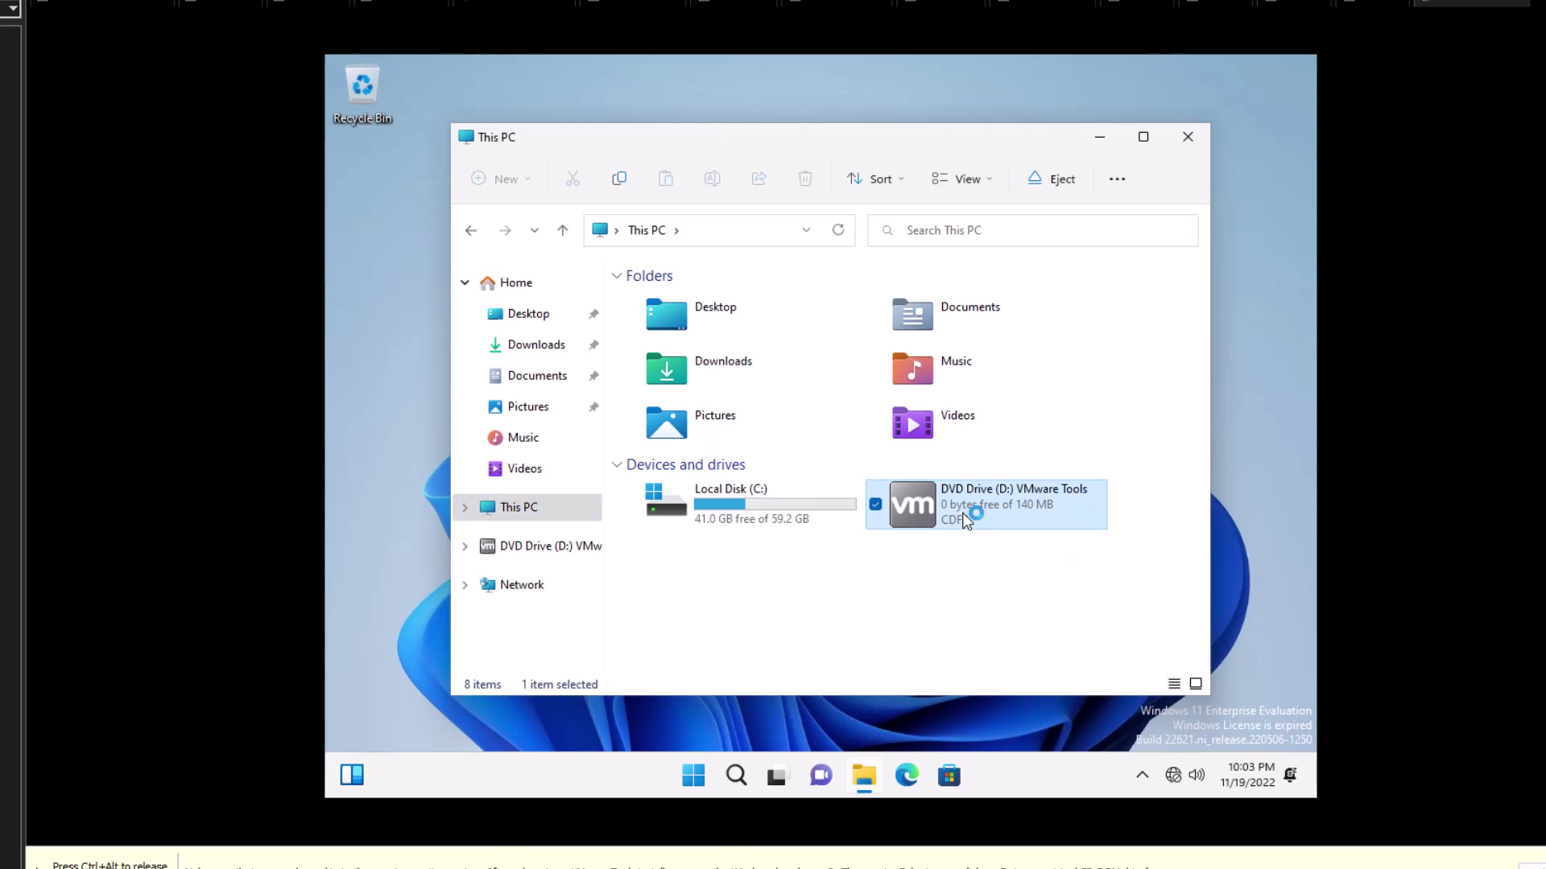
{"action": "key", "text": "alt+y"}
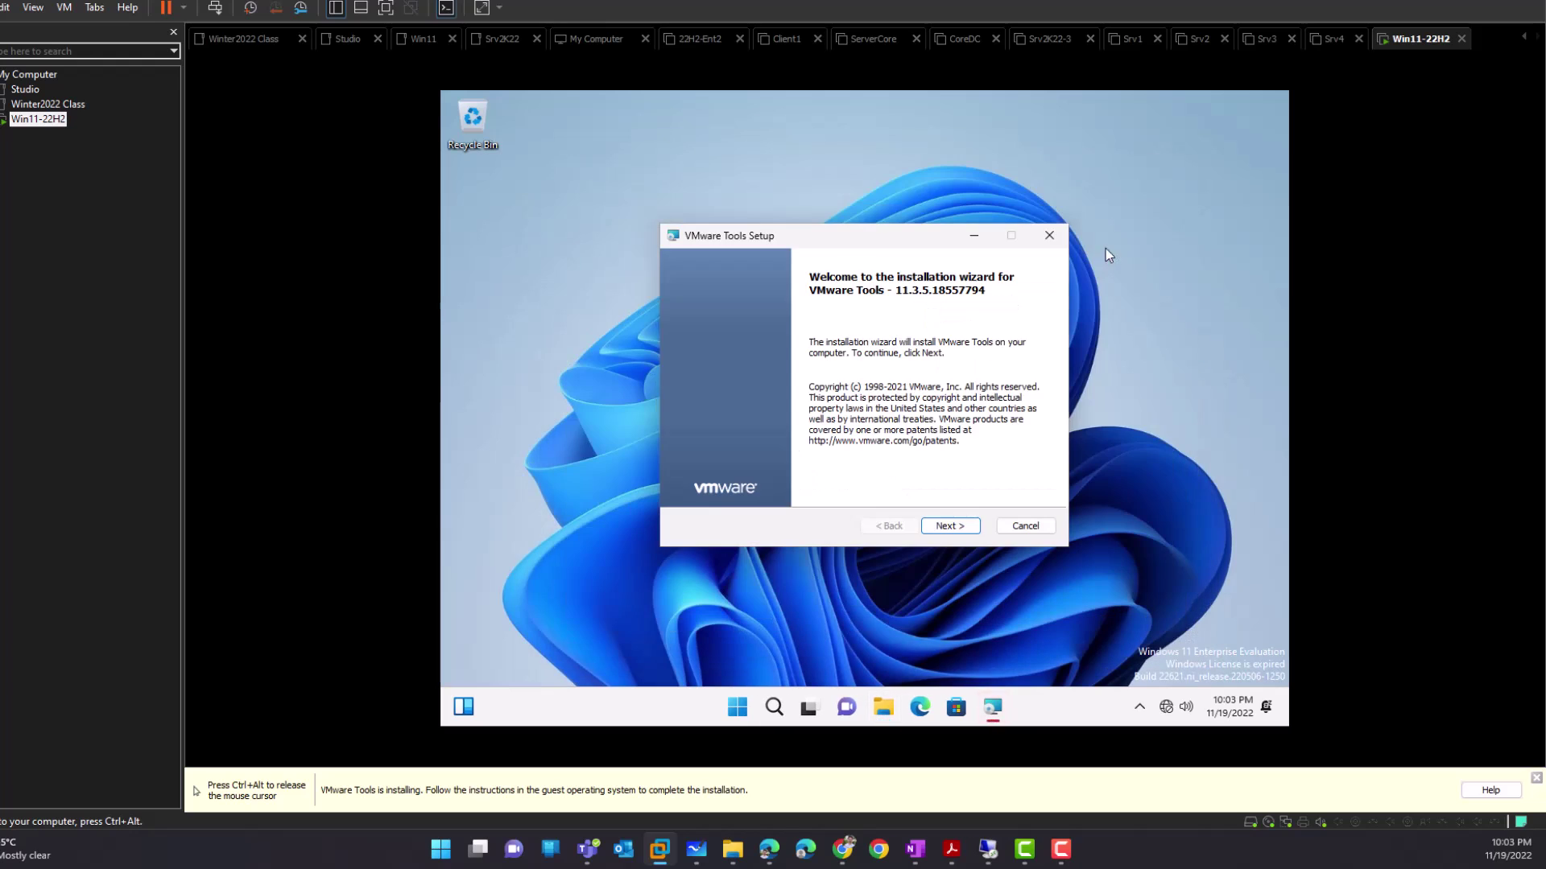
Run the VMware Tools Setup wizard through Install and Finish, then allow the restart
{"action": "left_click", "coordinate": [948, 525]}
{"action": "left_click", "coordinate": [941, 526]}
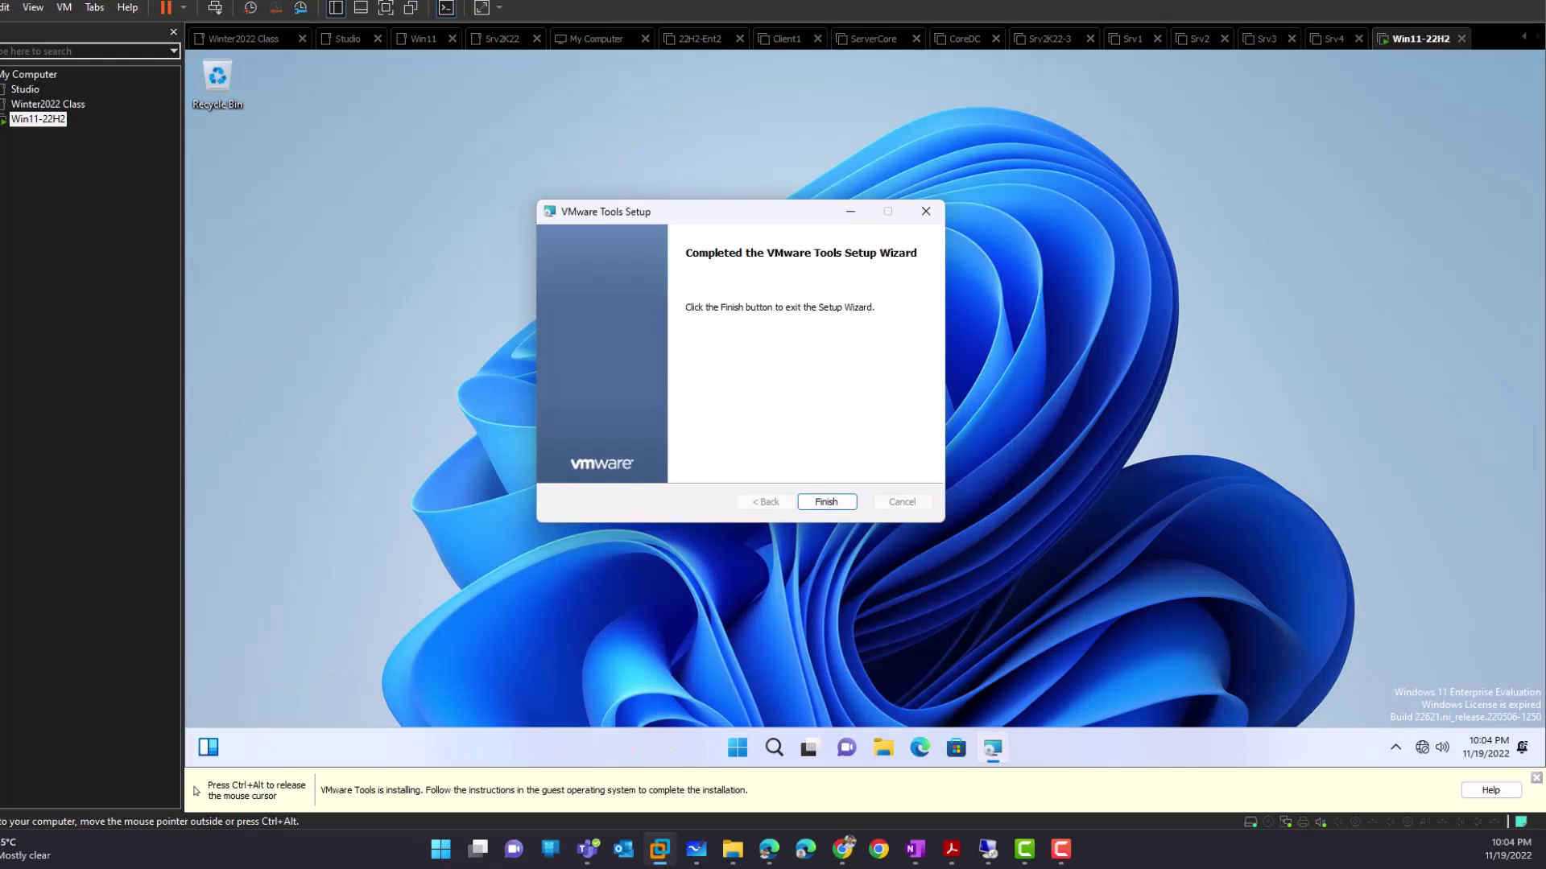
{"action": "left_click", "coordinate": [822, 500]}
{"action": "left_click", "coordinate": [832, 459]}
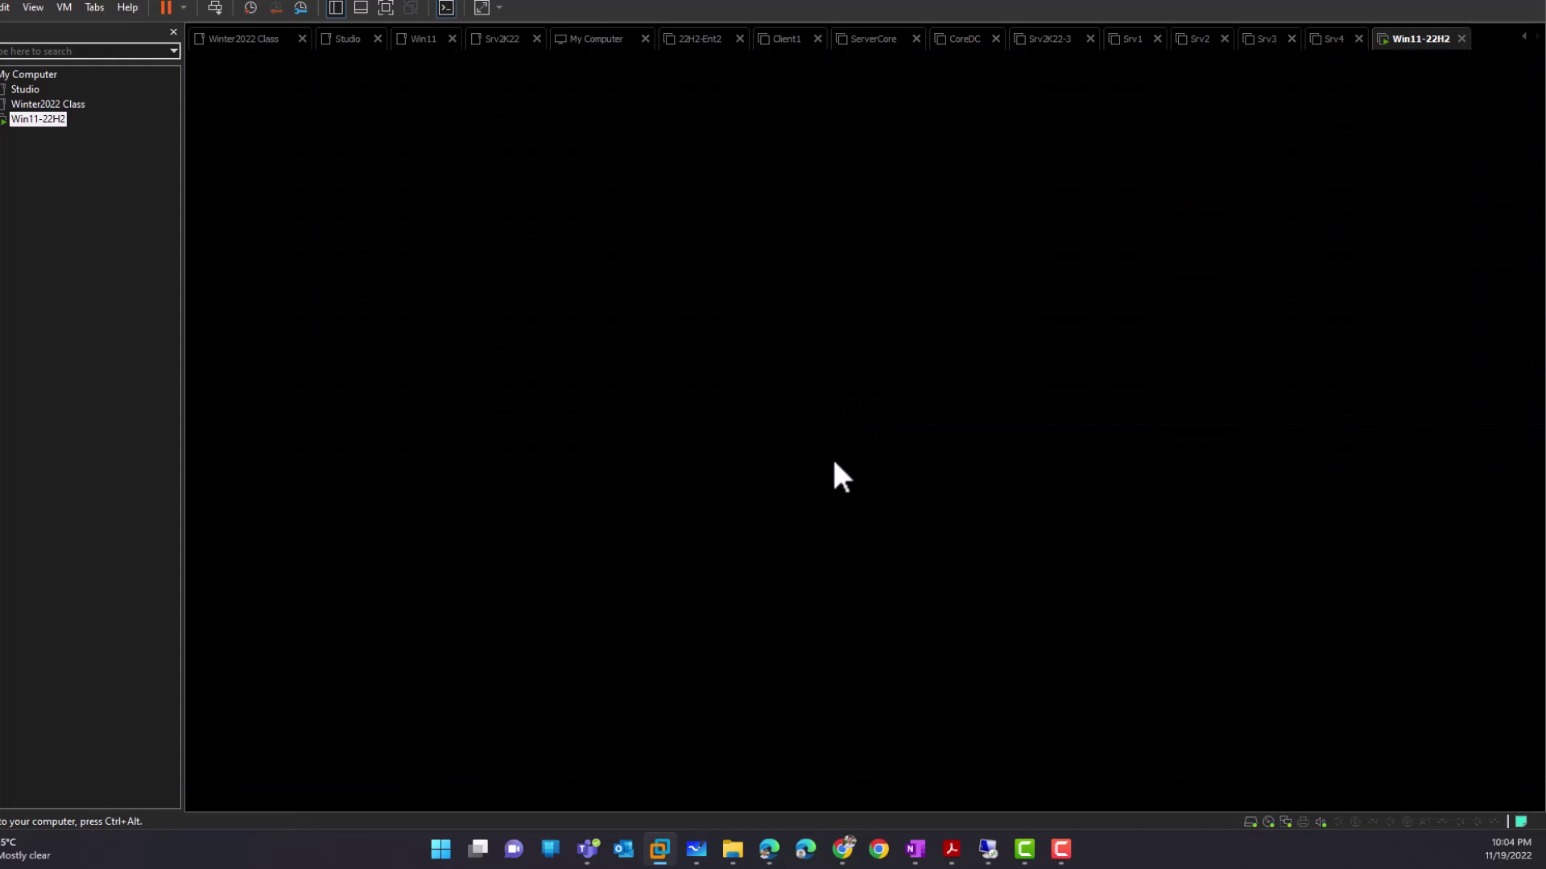